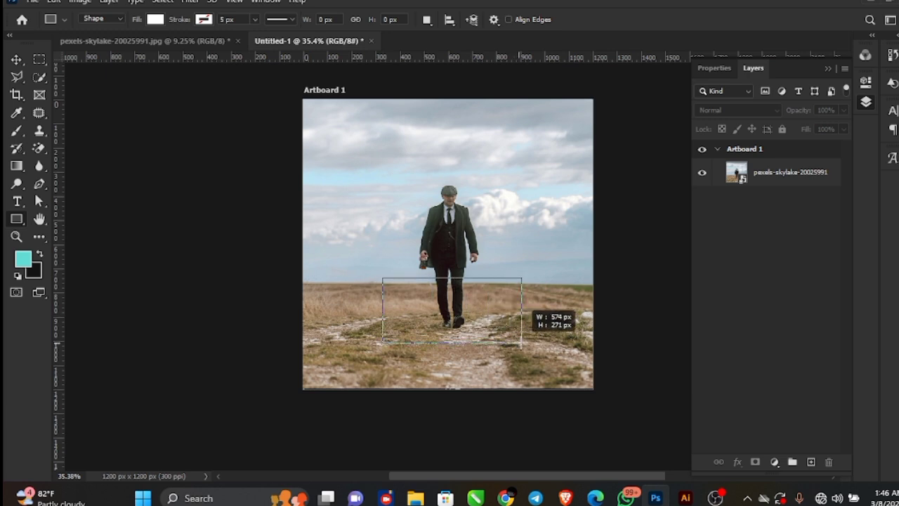
- Duplicate the white rectangle that covers the man's legs on the artboard
{"action": "left_click", "coordinate": [15, 60]}
{"action": "scroll", "coordinate": [450, 311], "scroll_direction": "up", "scroll_amount": 3}
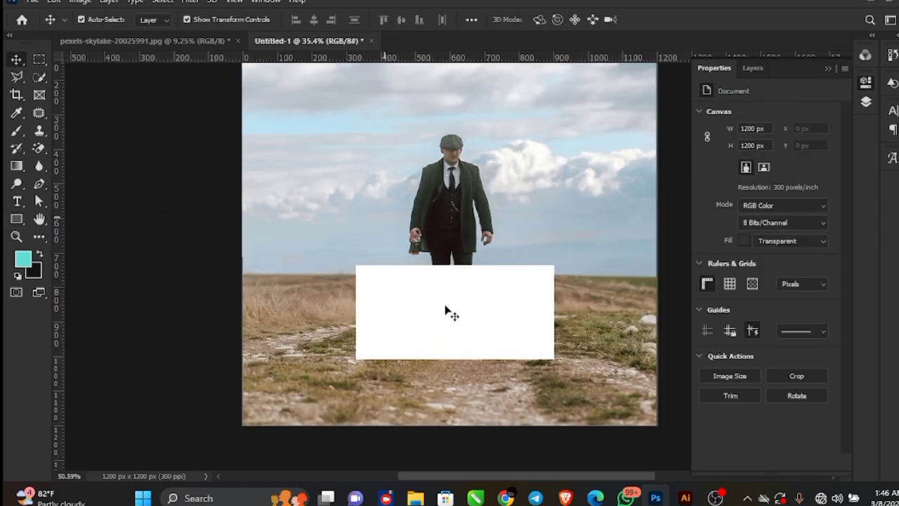
{"action": "scroll", "coordinate": [449, 311], "scroll_direction": "down", "scroll_amount": 3}
{"action": "left_click", "coordinate": [447, 311]}
{"action": "scroll", "coordinate": [447, 311], "scroll_direction": "up", "scroll_amount": 2}
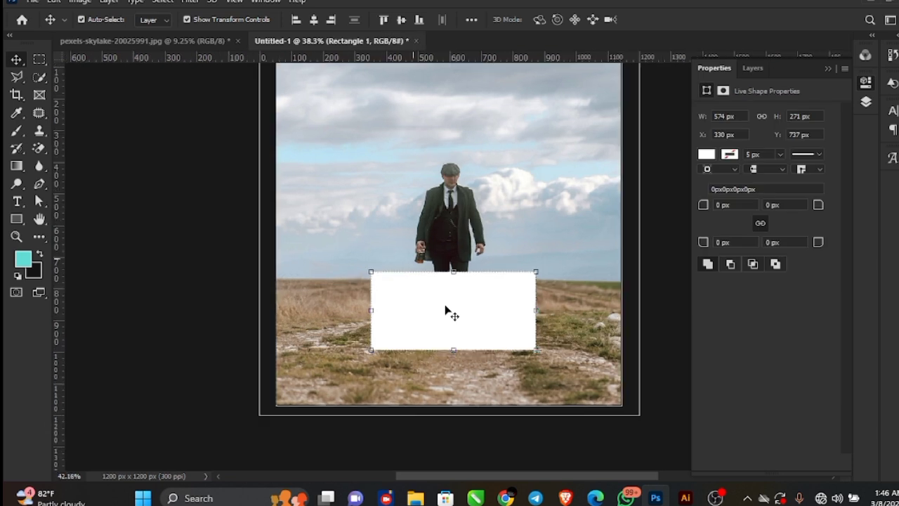
{"action": "scroll", "coordinate": [490, 294], "scroll_direction": "up", "scroll_amount": 1}
{"action": "left_click", "coordinate": [753, 68]}
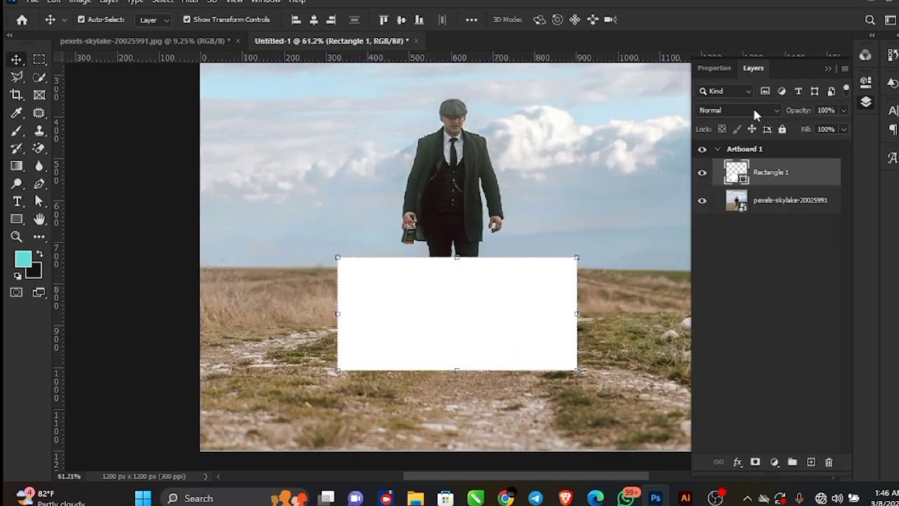
{"action": "key", "text": "ctrl+j"}
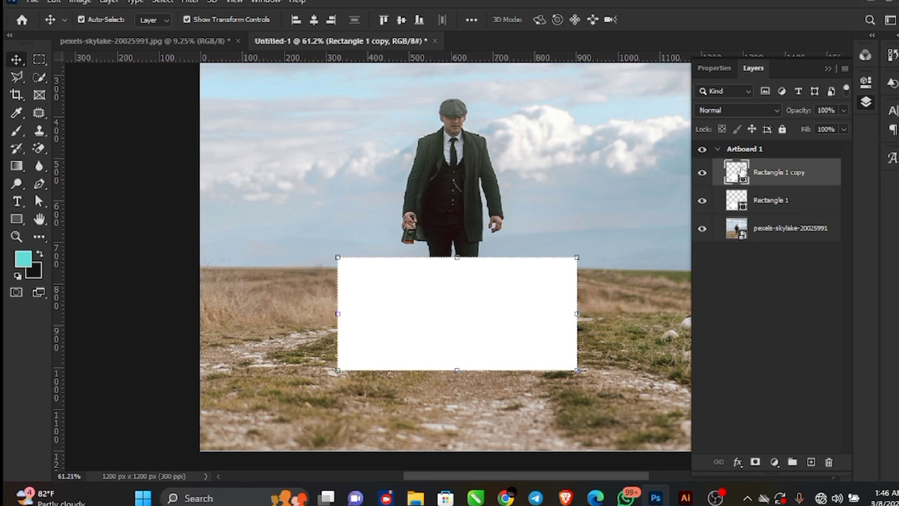
- Change the fill of the rectangle copy to red
{"action": "left_click", "coordinate": [714, 68]}
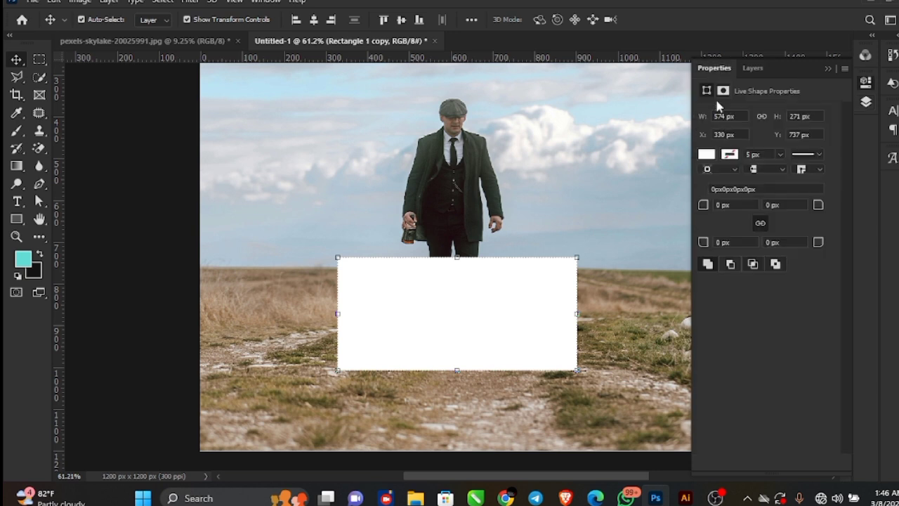
{"action": "left_click", "coordinate": [706, 155]}
{"action": "left_click", "coordinate": [708, 226]}
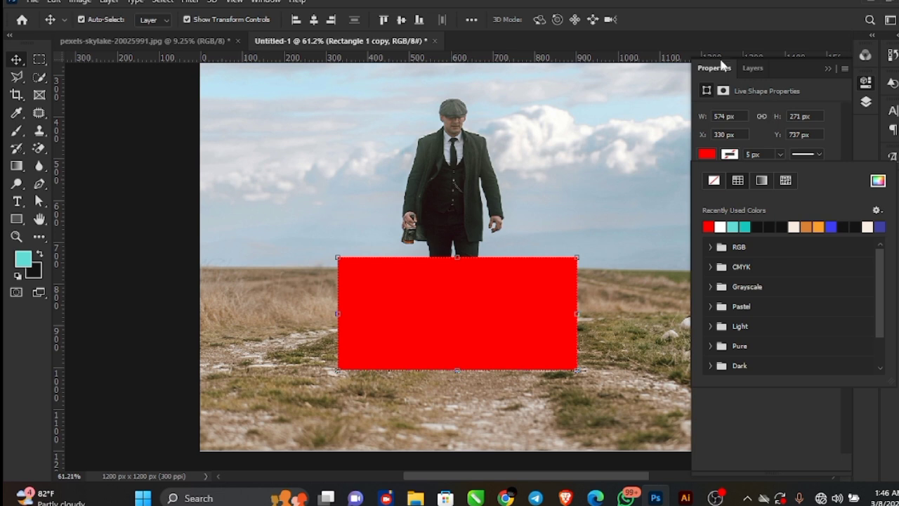
{"action": "left_click", "coordinate": [721, 65]}
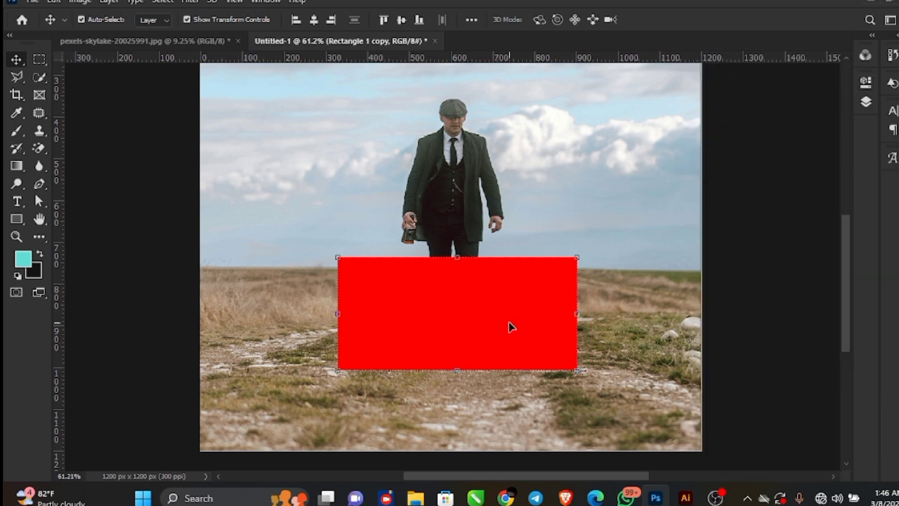
- Scale the red rectangle down to about 90% around its centre, leaving a white border around it
{"action": "left_click_drag", "start_coordinate": [577, 314], "coordinate": [564, 317]}
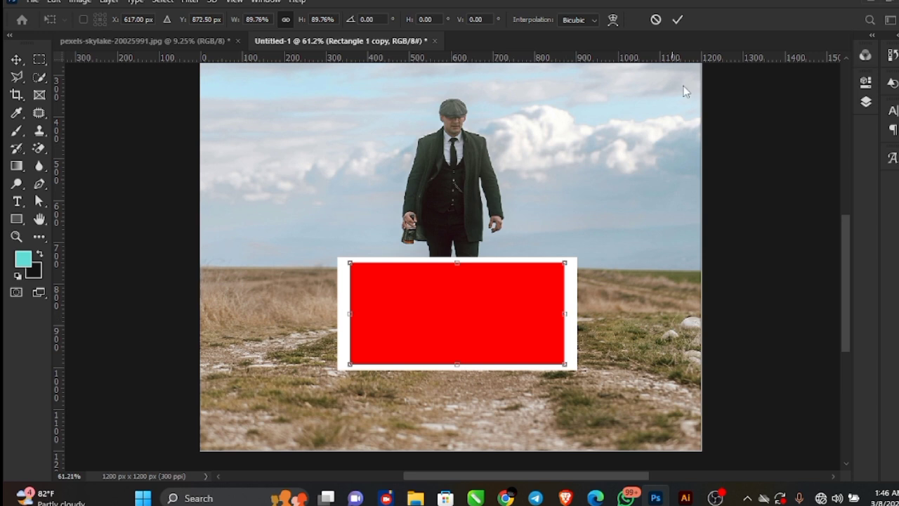
{"action": "left_click", "coordinate": [679, 22]}
{"action": "scroll", "coordinate": [444, 331], "scroll_direction": "down", "scroll_amount": 5}
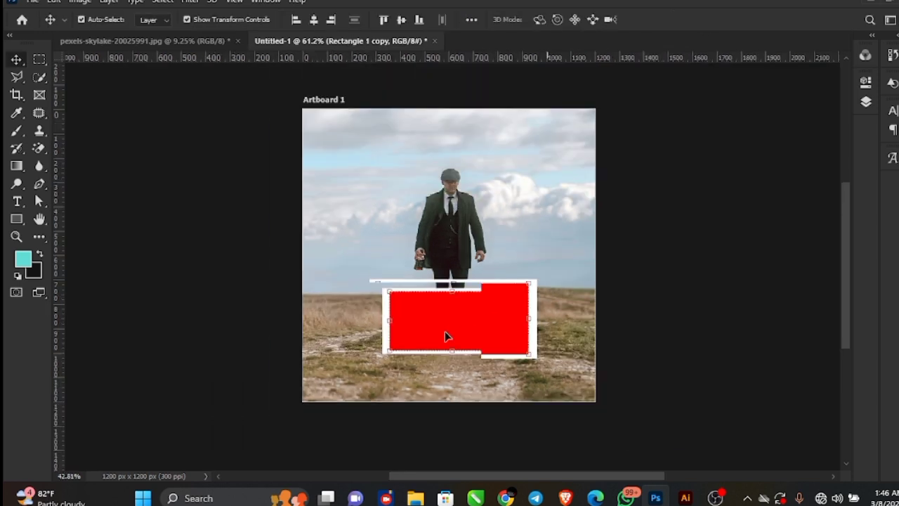
- Rasterize the white Rectangle 1 layer and merge it with the red Rectangle 1 copy layer
{"action": "left_click", "coordinate": [865, 101]}
{"action": "left_click", "coordinate": [764, 201]}
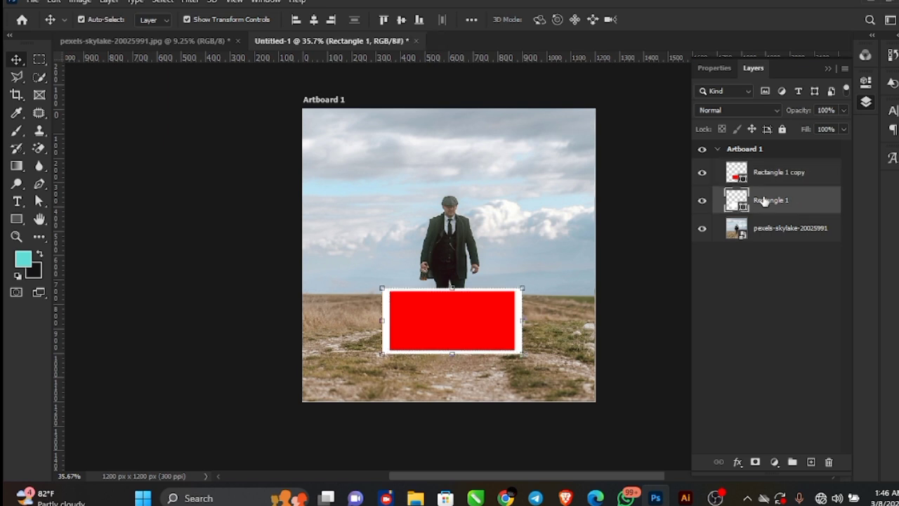
{"action": "right_click", "coordinate": [764, 201]}
{"action": "left_click", "coordinate": [644, 202]}
{"action": "left_click", "coordinate": [791, 175], "text": "shift"}
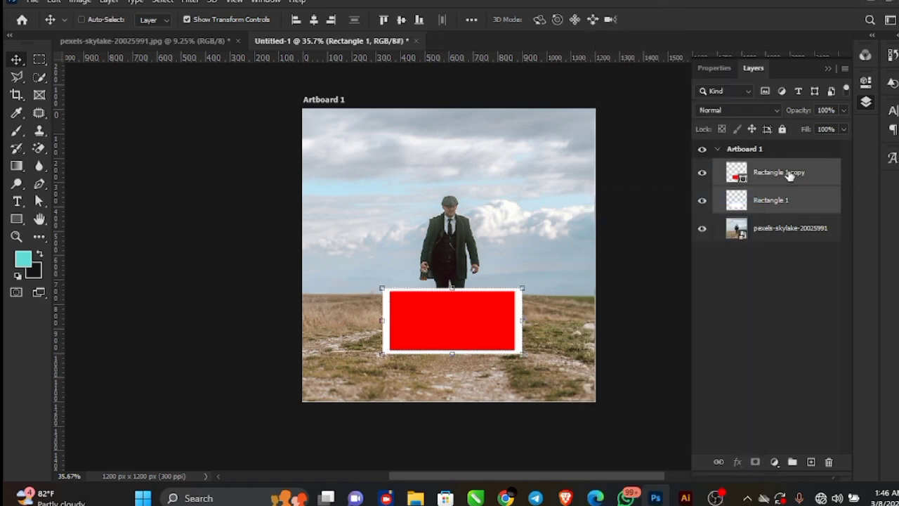
{"action": "key", "text": "ctrl+e"}
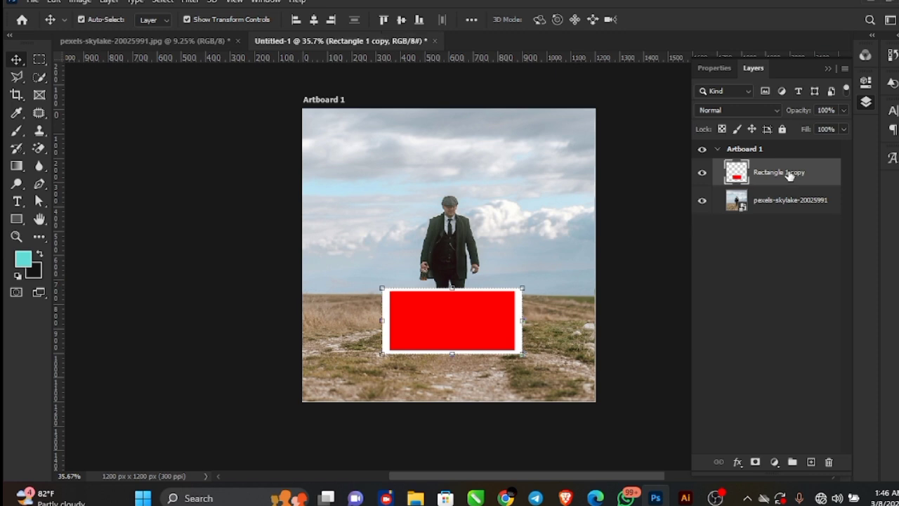
- Start a Perspective transform on the merged red rectangle with the white border
{"action": "scroll", "coordinate": [518, 224], "scroll_direction": "down", "scroll_amount": 3}
{"action": "scroll", "coordinate": [471, 311], "scroll_direction": "up", "scroll_amount": 5}
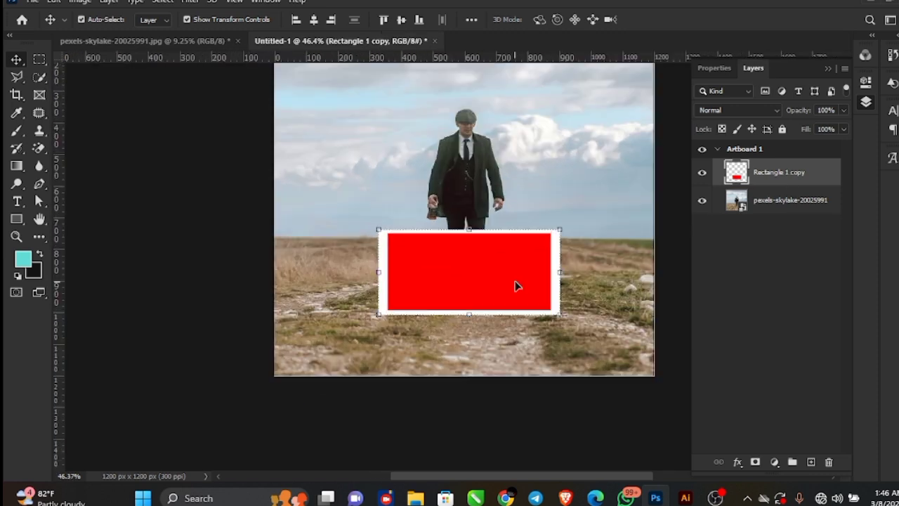
{"action": "key", "text": "ctrl+t"}
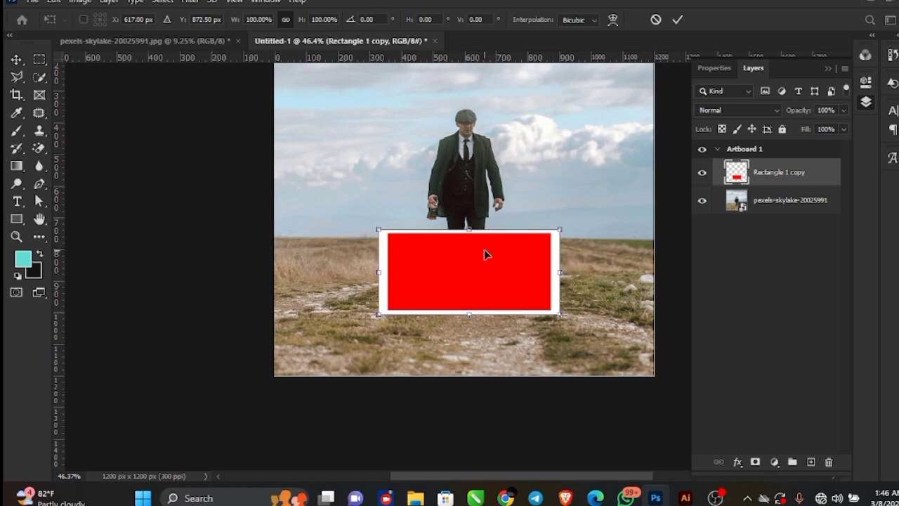
{"action": "scroll", "coordinate": [484, 251], "scroll_direction": "up", "scroll_amount": 2}
{"action": "right_click", "coordinate": [472, 242]}
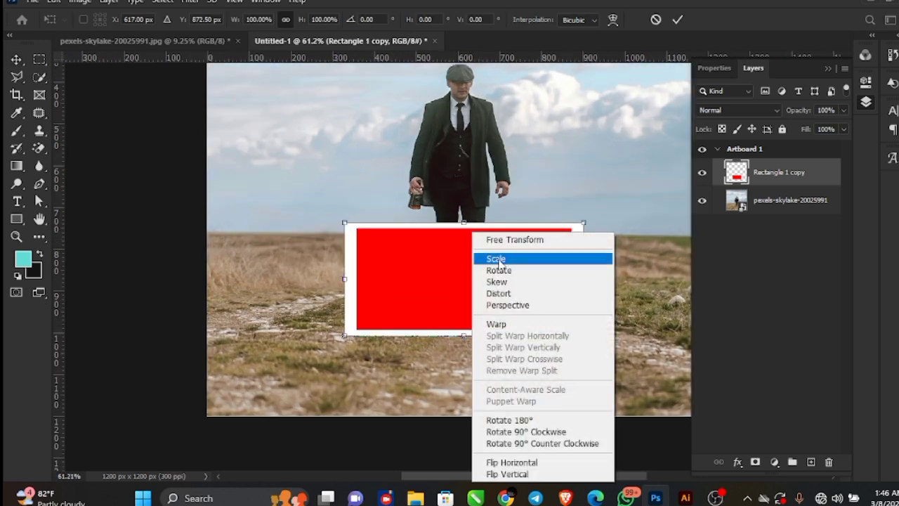
{"action": "left_click", "coordinate": [537, 305]}
{"action": "mouse_move", "coordinate": [584, 339]}
{"action": "left_mouse_down"}
{"action": "mouse_move", "coordinate": [597, 320]}
{"action": "mouse_move", "coordinate": [591, 352]}
{"action": "mouse_move", "coordinate": [594, 316]}
{"action": "mouse_move", "coordinate": [572, 337]}
{"action": "left_mouse_up"}
{"action": "key", "text": "ctrl+z"}
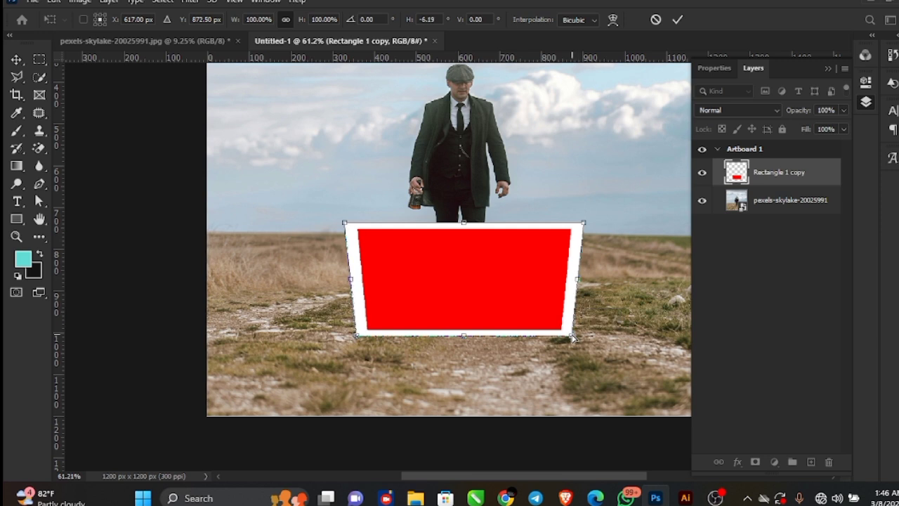
{"action": "key", "text": "ctrl+z"}
{"action": "left_click_drag", "start_coordinate": [584, 224], "coordinate": [578, 254]}
{"action": "key", "text": "ctrl+z"}
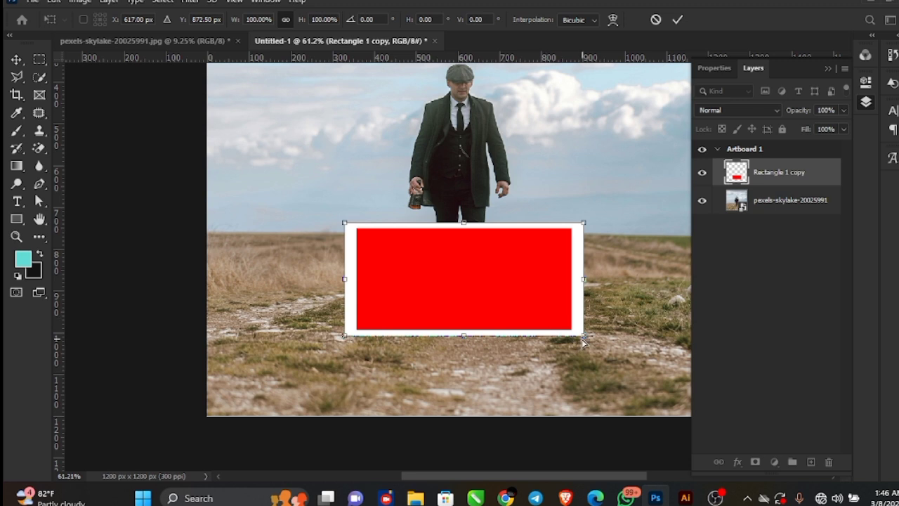
- Widen the shape's lower edge and narrow its upper edge in perspective, and flatten it to about 67% height with Distort
{"action": "left_click_drag", "start_coordinate": [583, 342], "coordinate": [626, 364]}
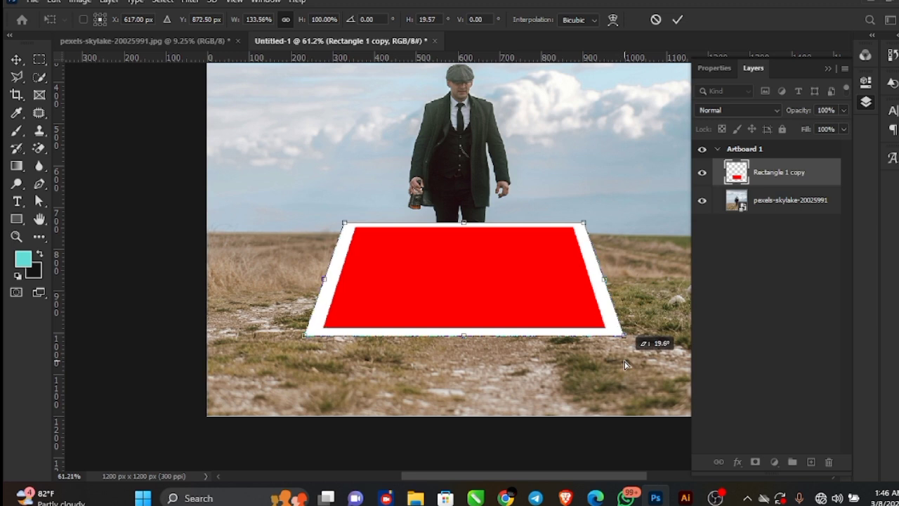
{"action": "left_click_drag", "start_coordinate": [584, 226], "coordinate": [562, 243]}
{"action": "right_click", "coordinate": [501, 277]}
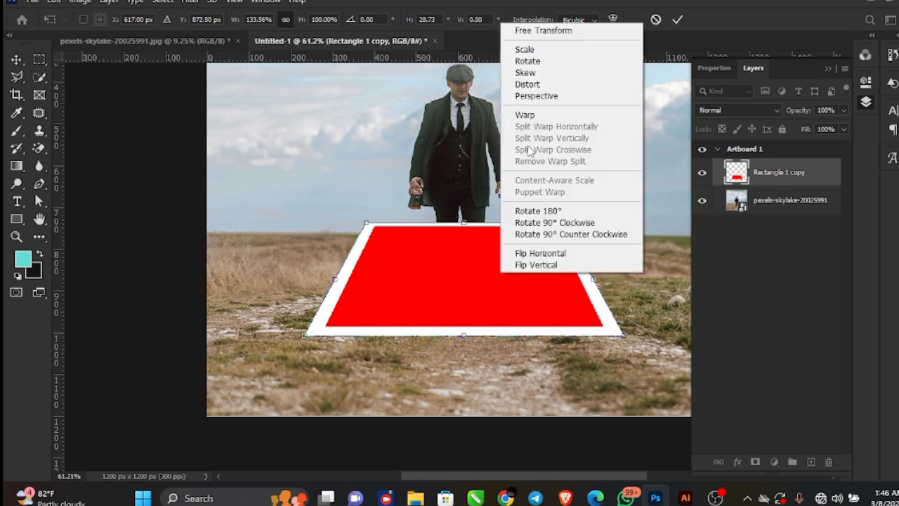
{"action": "left_click", "coordinate": [528, 85]}
{"action": "left_click_drag", "start_coordinate": [466, 227], "coordinate": [468, 266]}
{"action": "left_click", "coordinate": [677, 20]}
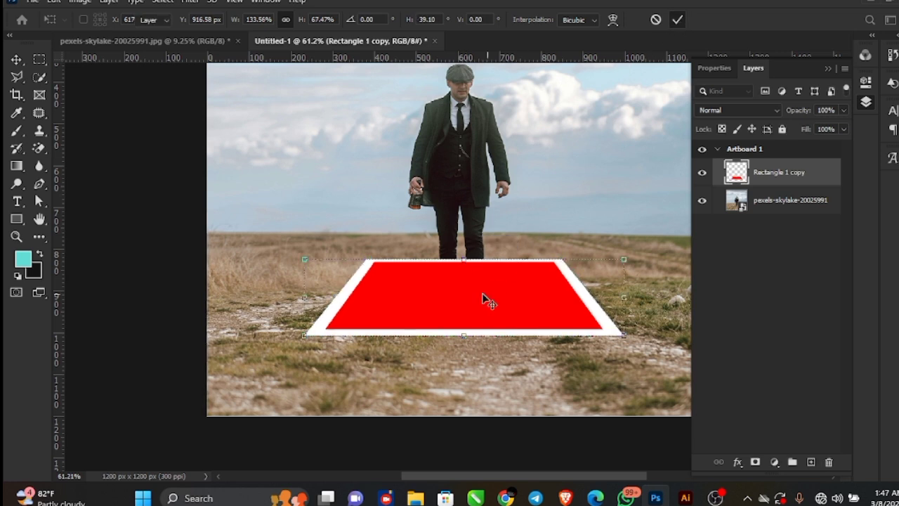
- Adjust the flattened shape's lower-right corner very slightly with Distort and apply the transform
{"action": "key", "text": "ctrl+t"}
{"action": "right_click", "coordinate": [478, 292]}
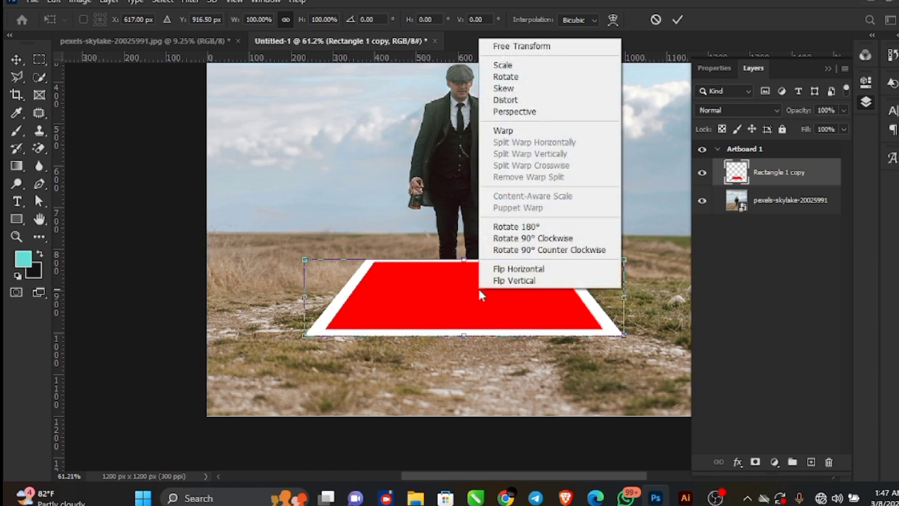
{"action": "left_click", "coordinate": [533, 104]}
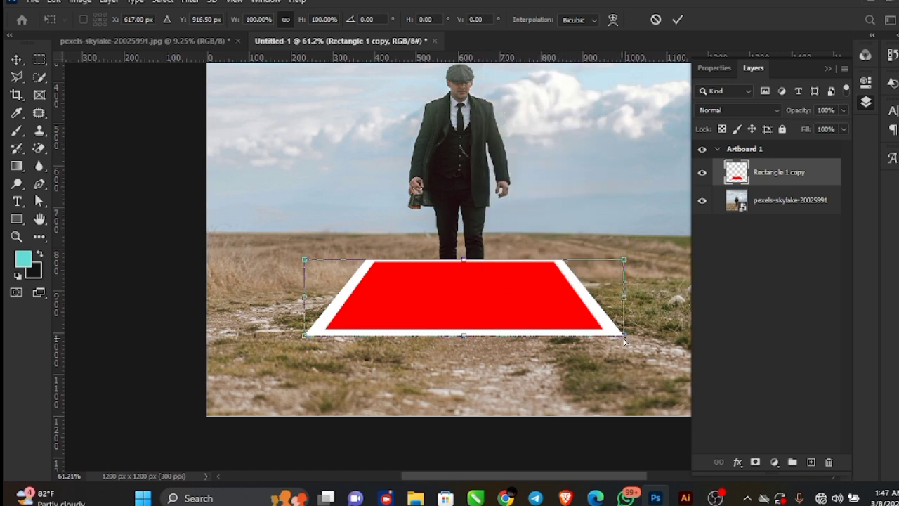
{"action": "mouse_move", "coordinate": [625, 340]}
{"action": "left_mouse_down"}
{"action": "mouse_move", "coordinate": [618, 344]}
{"action": "mouse_move", "coordinate": [626, 340]}
{"action": "left_mouse_up"}
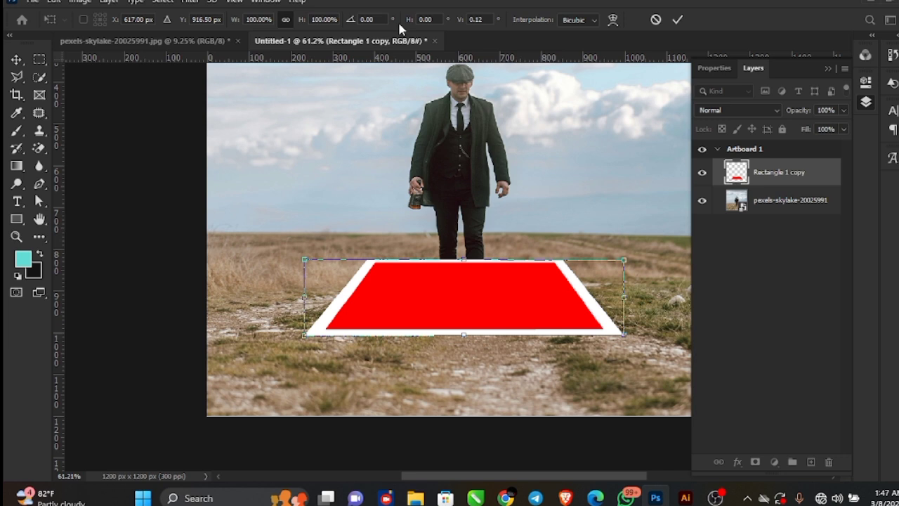
{"action": "left_click", "coordinate": [17, 59]}
- Duplicate the photo layer pexels-skylake-20025991 and the Rectangle 1 copy layer
{"action": "scroll", "coordinate": [497, 288], "scroll_direction": "down", "scroll_amount": 2}
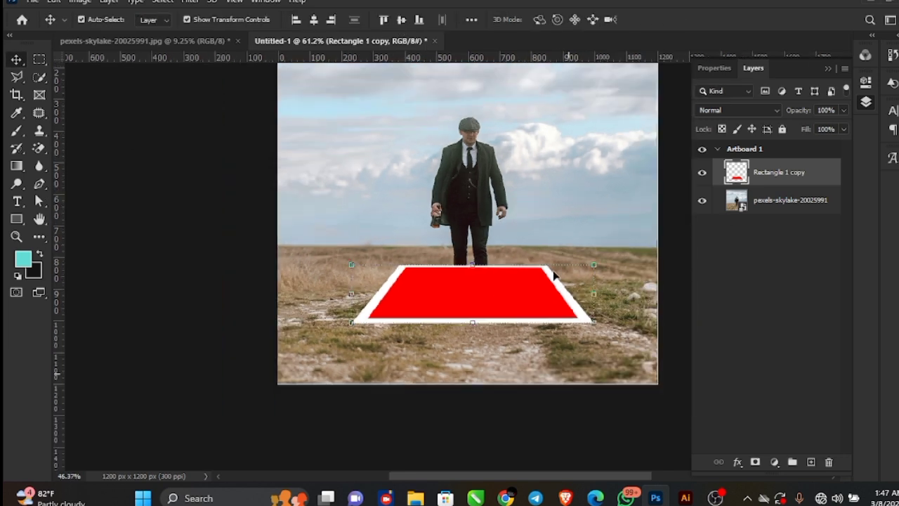
{"action": "left_click", "coordinate": [762, 209]}
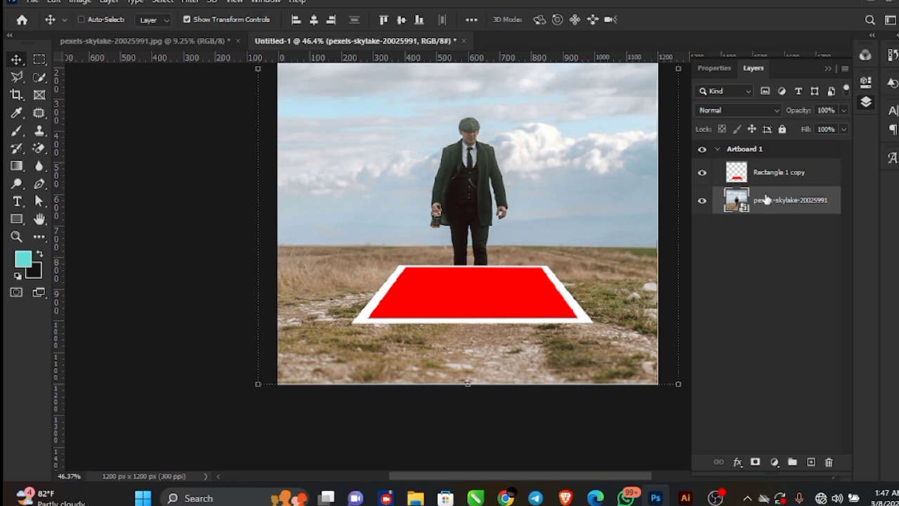
{"action": "key", "text": "ctrl+j"}
{"action": "left_click", "coordinate": [768, 180]}
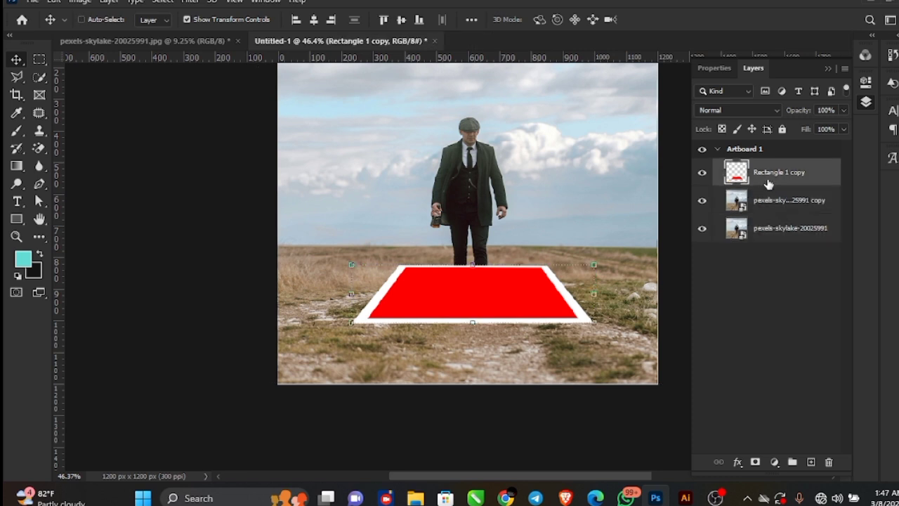
{"action": "key", "text": "ctrl+j"}
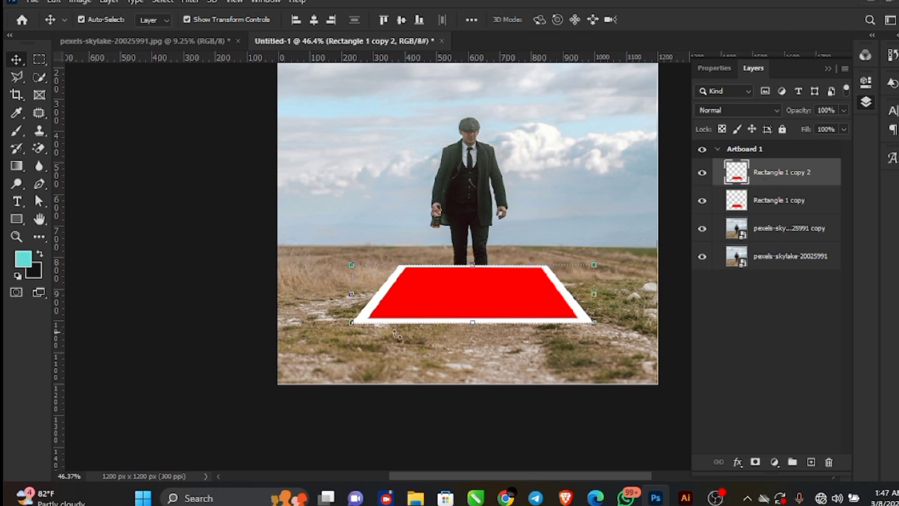
- Rename the Rectangle 1 copy 2 layer as frame
{"action": "double_click", "coordinate": [763, 174]}
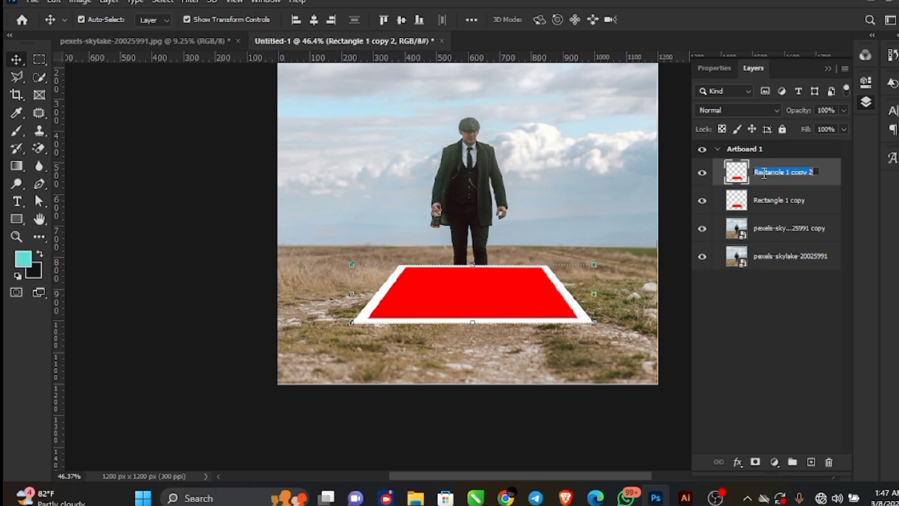
{"action": "key", "text": "BackSpace"}
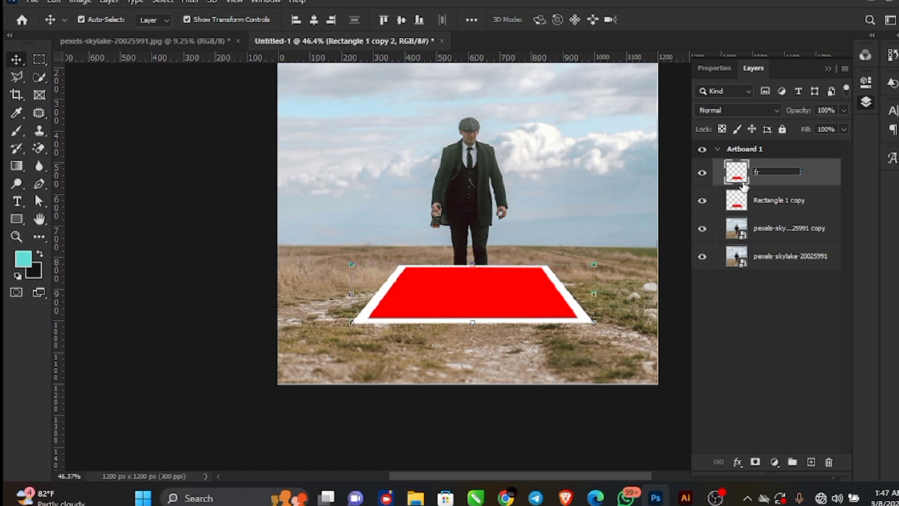
{"action": "key", "text": "Return"}
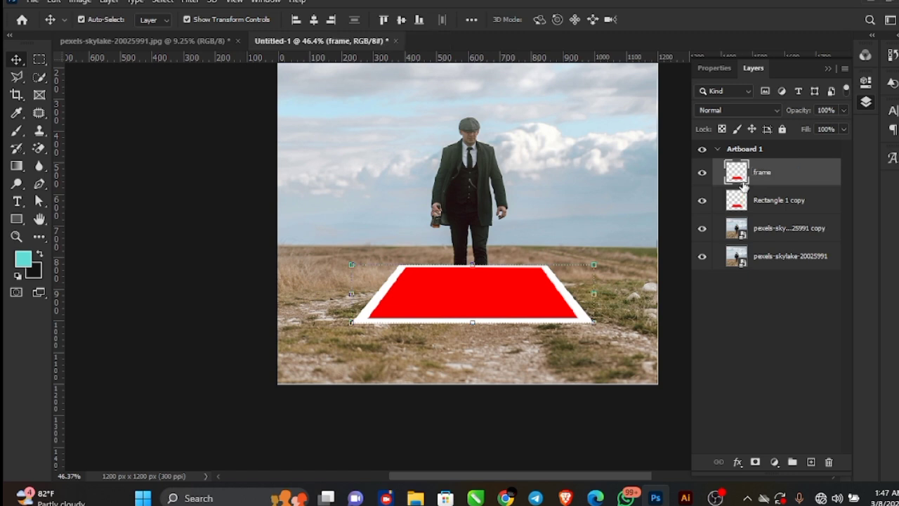
- Rename the Rectangle 1 copy layer as shadow
{"action": "left_click", "coordinate": [783, 201]}
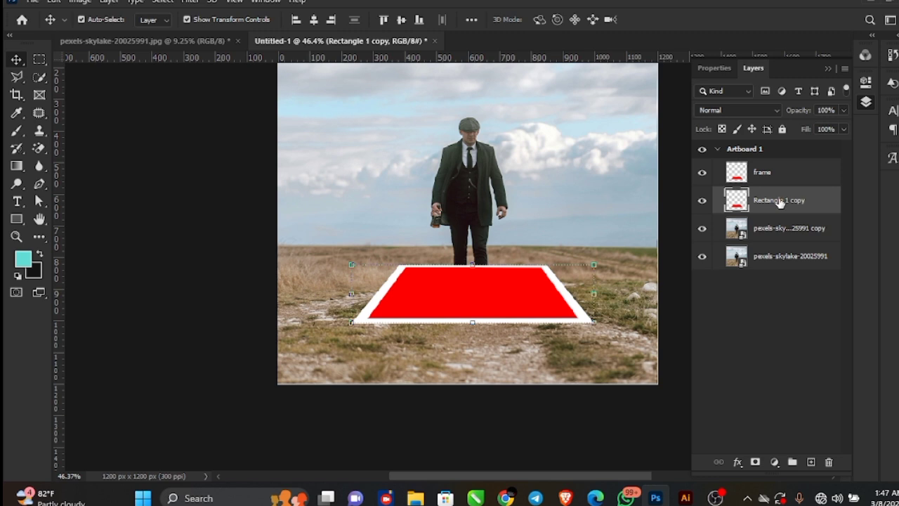
{"action": "double_click", "coordinate": [777, 201]}
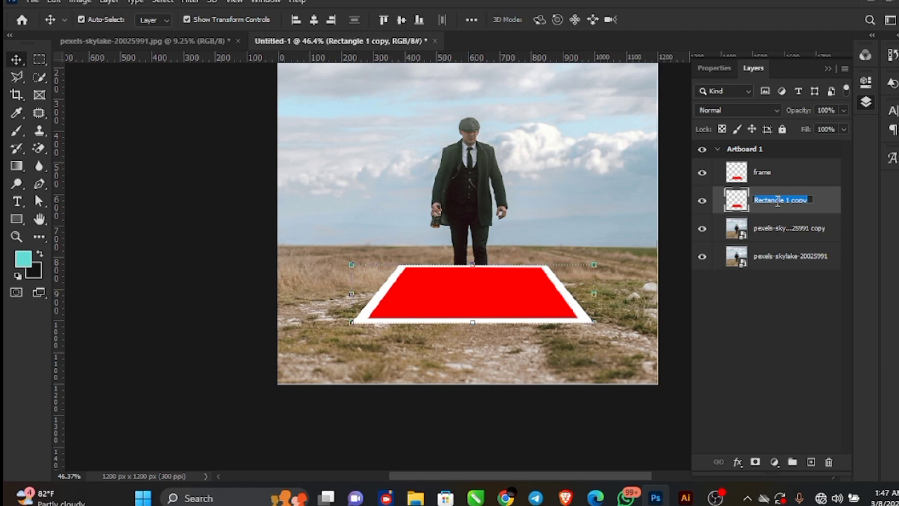
{"action": "type", "text": "shadow"}
{"action": "key", "text": "Return"}
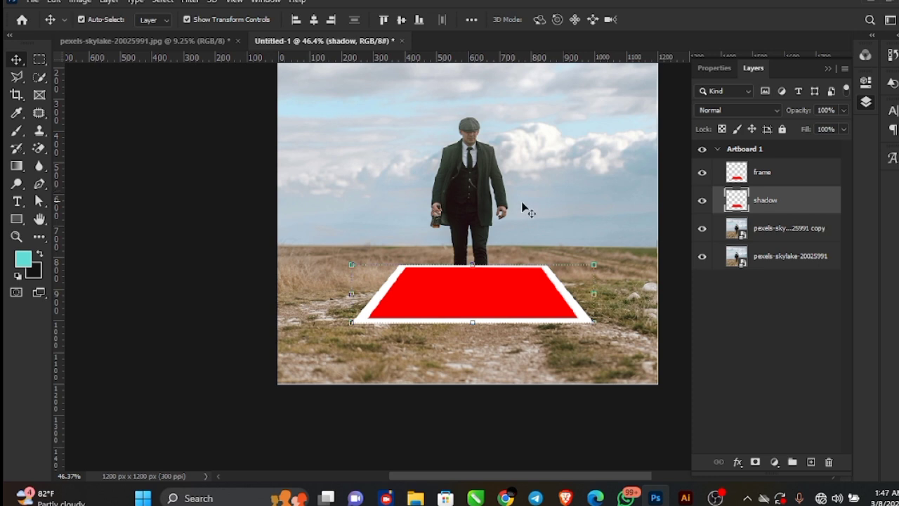
- Warp the frame layer by raising both lower corners and nudging both upper corners slightly upward, and apply the transform
{"action": "left_click", "coordinate": [744, 176]}
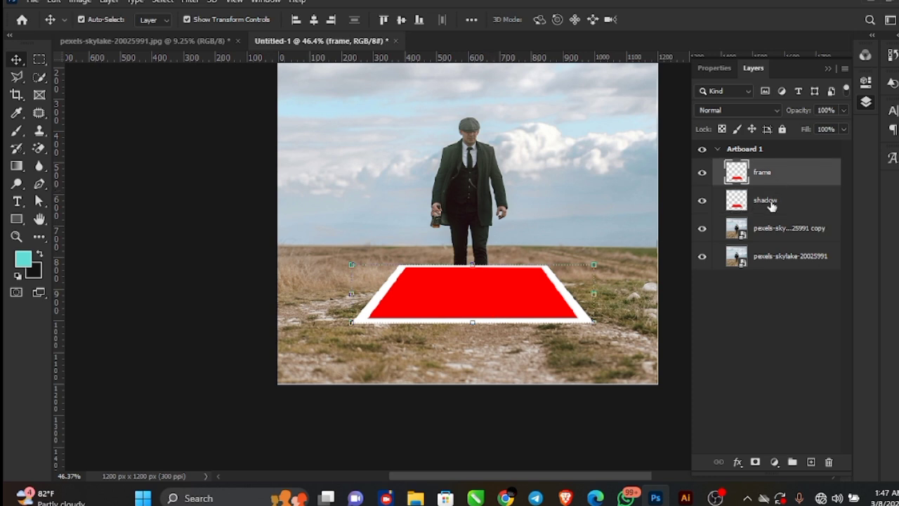
{"action": "scroll", "coordinate": [464, 294], "scroll_direction": "up", "scroll_amount": 3}
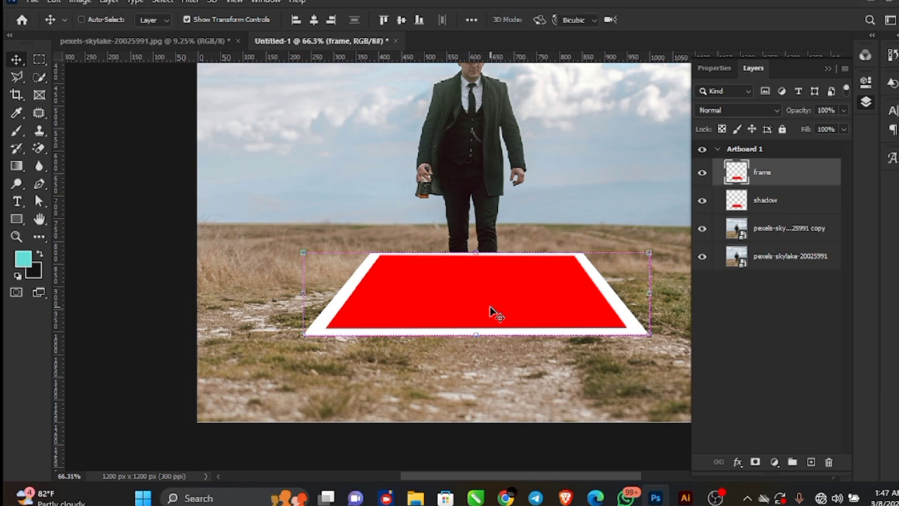
{"action": "key", "text": "ctrl+t"}
{"action": "right_click", "coordinate": [458, 272]}
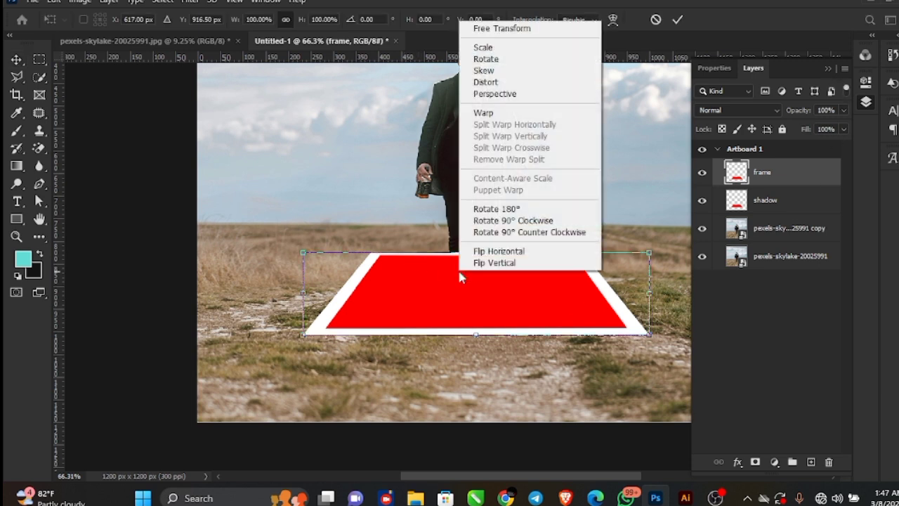
{"action": "left_click", "coordinate": [491, 112]}
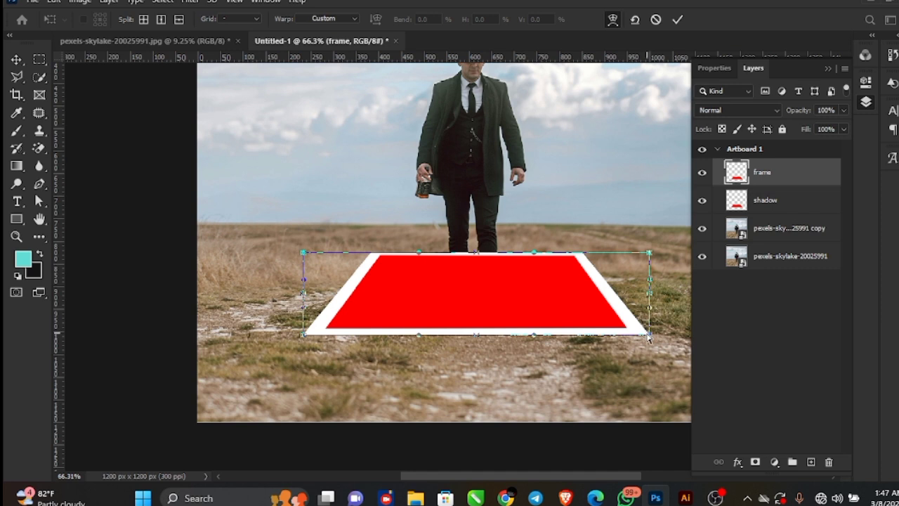
{"action": "left_click_drag", "start_coordinate": [648, 337], "coordinate": [640, 324]}
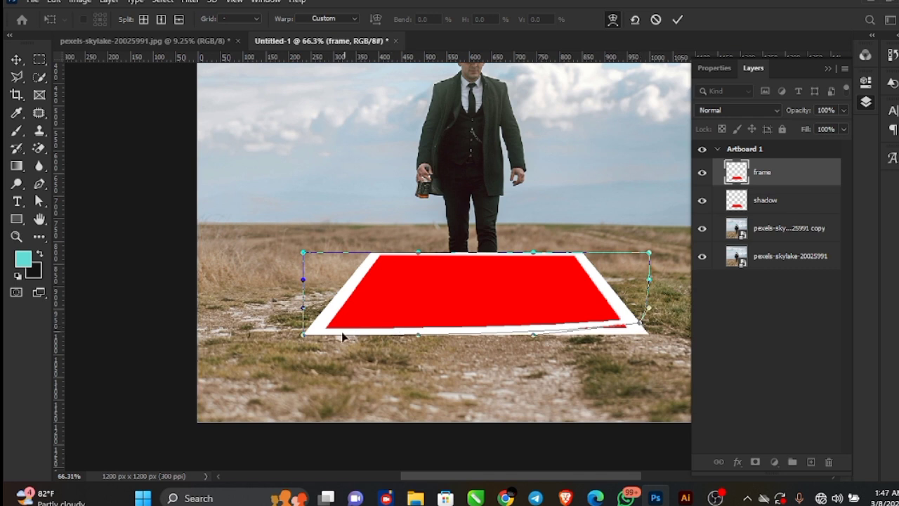
{"action": "left_click_drag", "start_coordinate": [301, 339], "coordinate": [295, 322]}
{"action": "left_click_drag", "start_coordinate": [303, 254], "coordinate": [305, 247]}
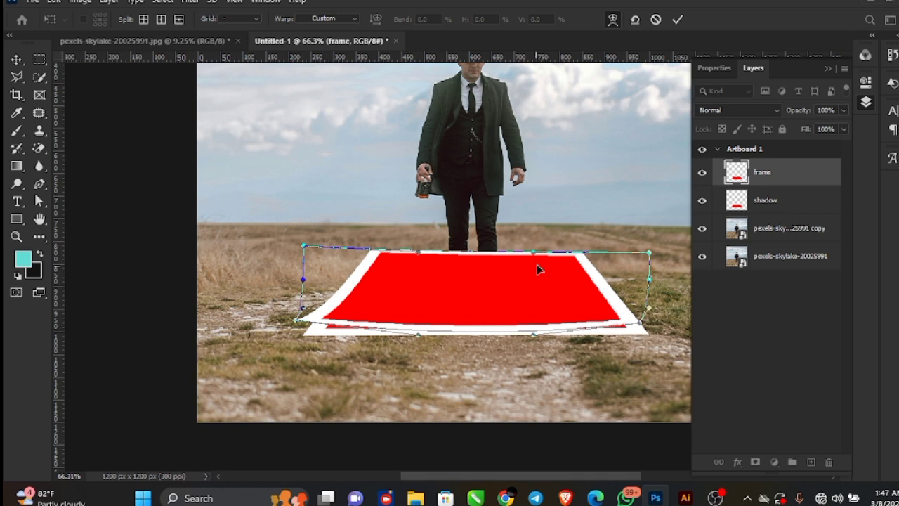
{"action": "left_click_drag", "start_coordinate": [649, 253], "coordinate": [651, 249]}
{"action": "left_click", "coordinate": [674, 21]}
- Convert the shadow layer to a Smart Object and give it a black Color Overlay in Normal mode at 100% opacity
{"action": "left_click", "coordinate": [778, 207]}
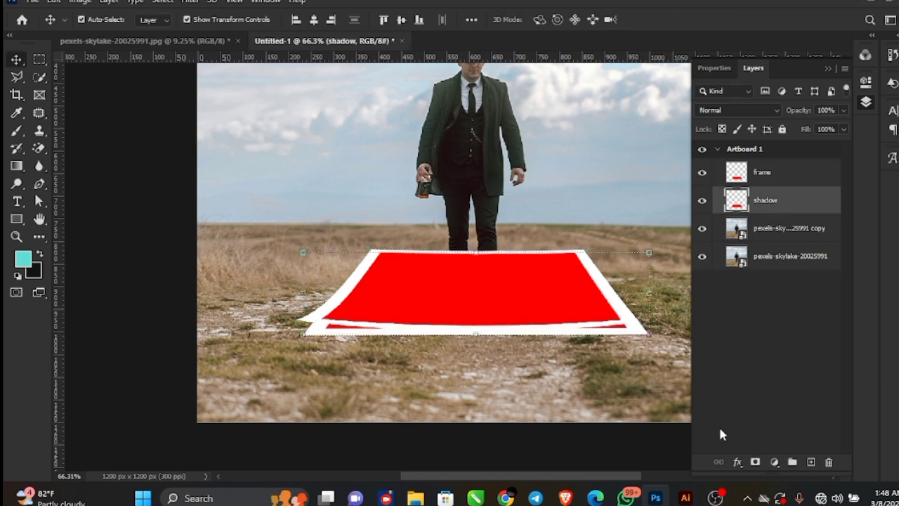
{"action": "right_click", "coordinate": [759, 198]}
{"action": "left_click", "coordinate": [608, 184]}
{"action": "left_click", "coordinate": [736, 462]}
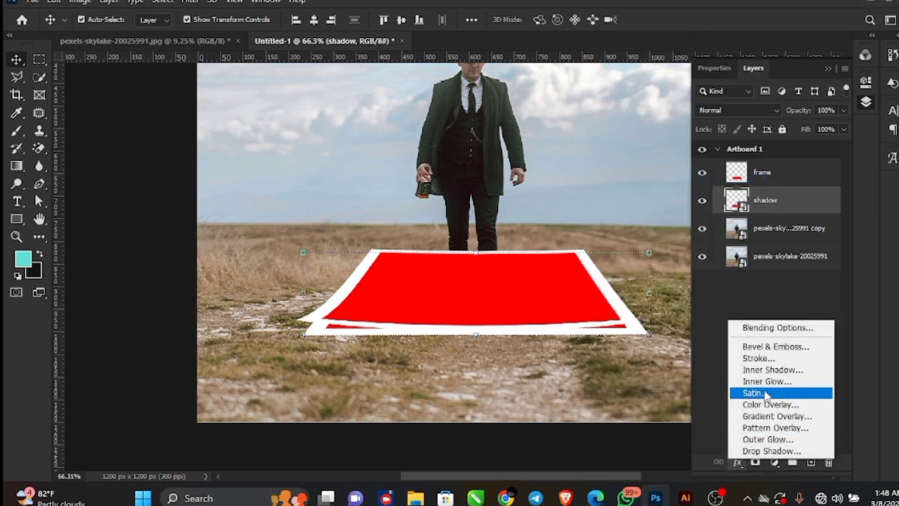
{"action": "left_click", "coordinate": [760, 405]}
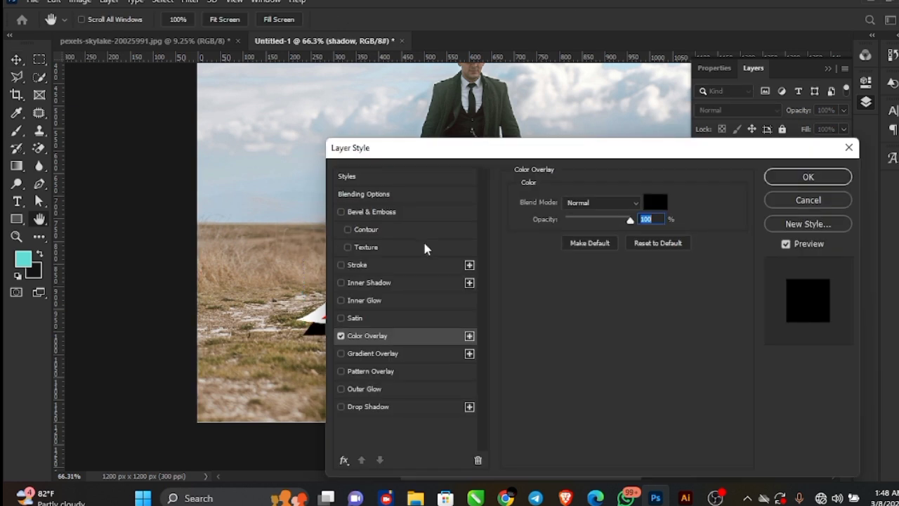
{"action": "left_click", "coordinate": [804, 181]}
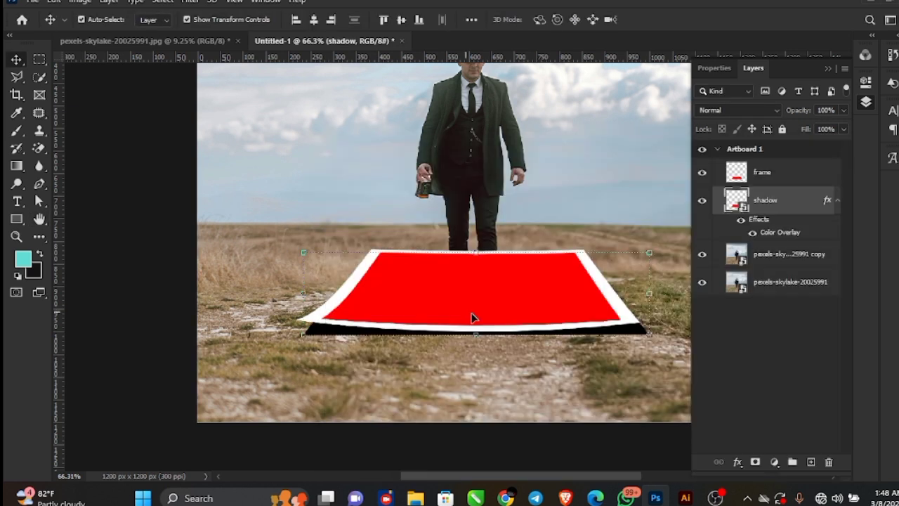
- Apply a Gaussian Blur with an 8.8-pixel radius to the shadow layer and lower its opacity to 79%
{"action": "scroll", "coordinate": [491, 327], "scroll_direction": "down", "scroll_amount": 1}
{"action": "scroll", "coordinate": [492, 327], "scroll_direction": "down", "scroll_amount": 1}
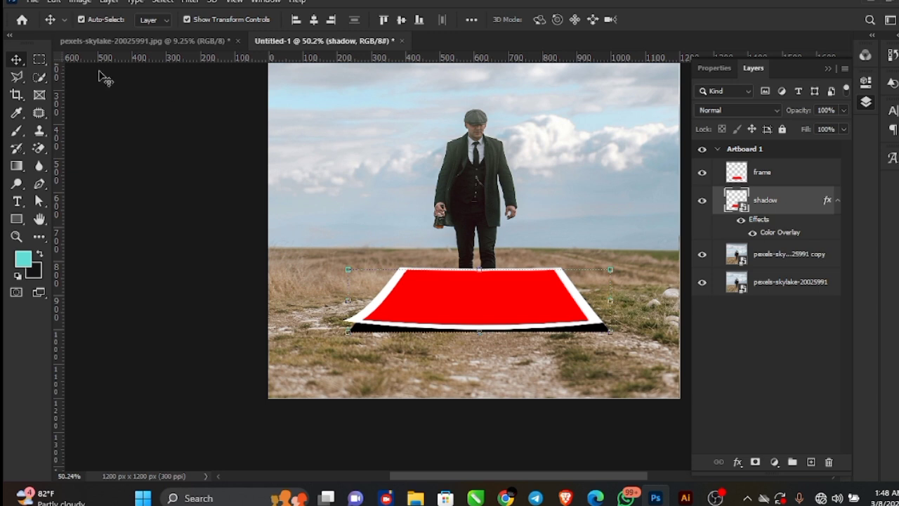
{"action": "left_click", "coordinate": [189, 2]}
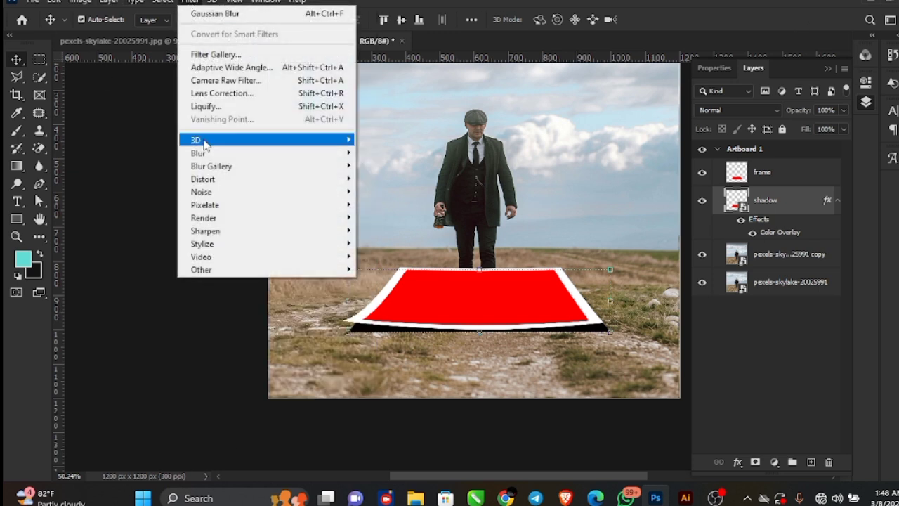
{"action": "mouse_move", "coordinate": [296, 153]}
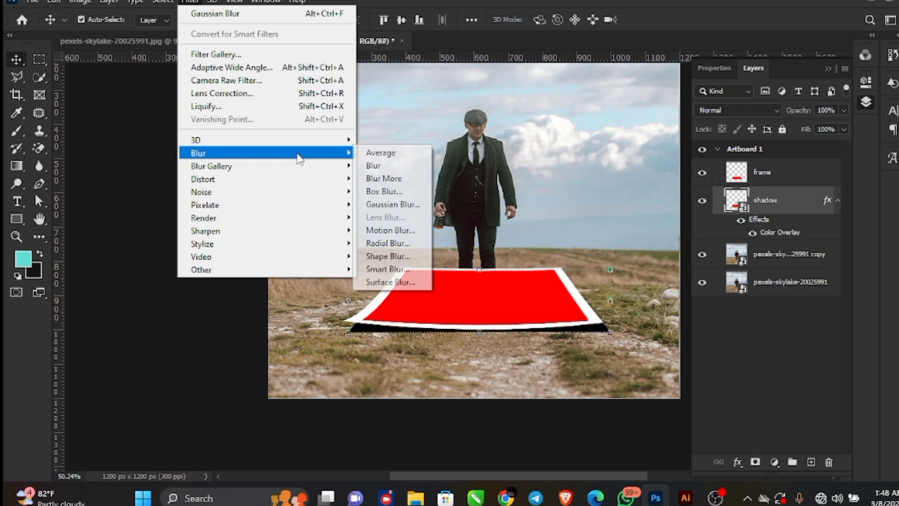
{"action": "left_click", "coordinate": [373, 204]}
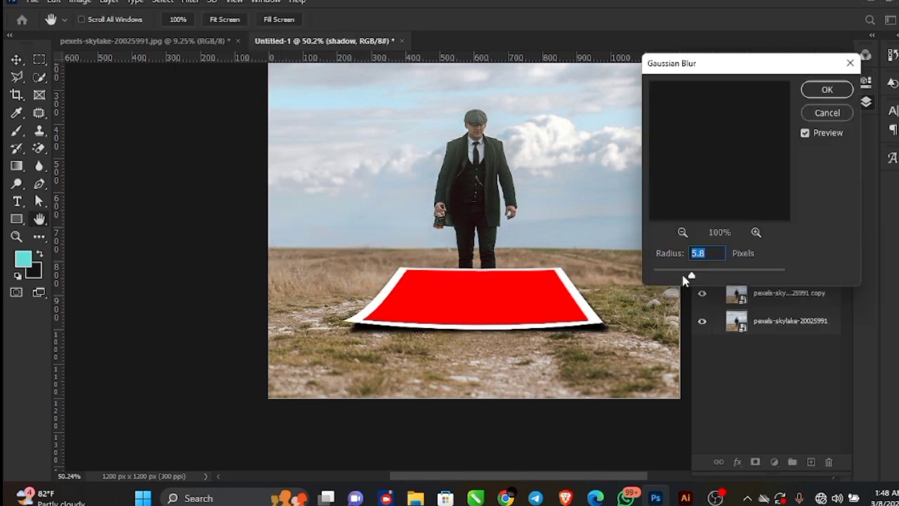
{"action": "left_click_drag", "start_coordinate": [691, 279], "coordinate": [707, 273]}
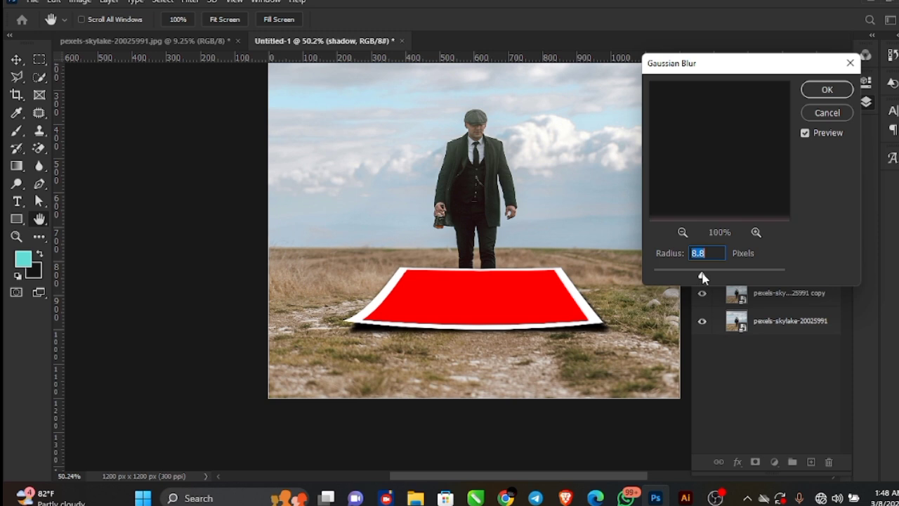
{"action": "left_click", "coordinate": [829, 89]}
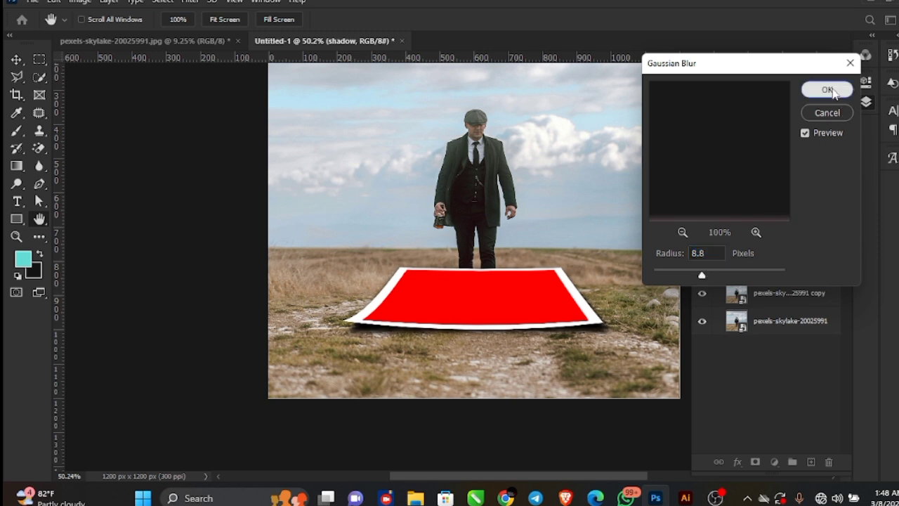
{"action": "left_click_drag", "start_coordinate": [803, 111], "coordinate": [788, 112]}
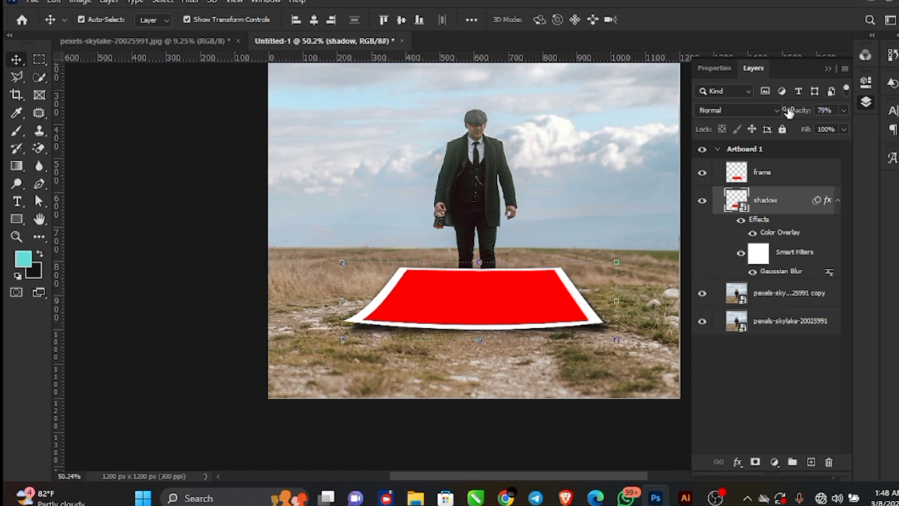
{"action": "left_click", "coordinate": [199, 205]}
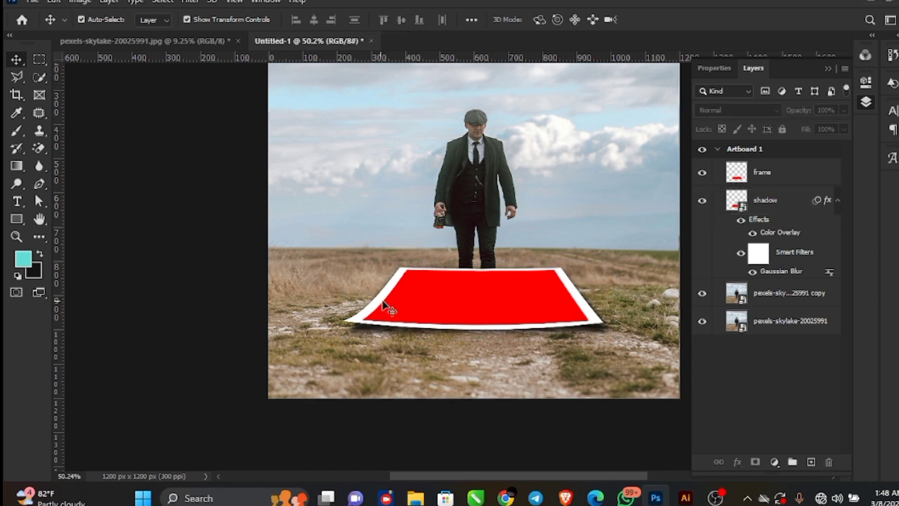
- Move both pexels-skylake-20025991 photo layers above the frame layer in the layer stack
{"action": "scroll", "coordinate": [422, 317], "scroll_direction": "down", "scroll_amount": 5}
{"action": "left_click_drag", "start_coordinate": [460, 311], "coordinate": [464, 343]}
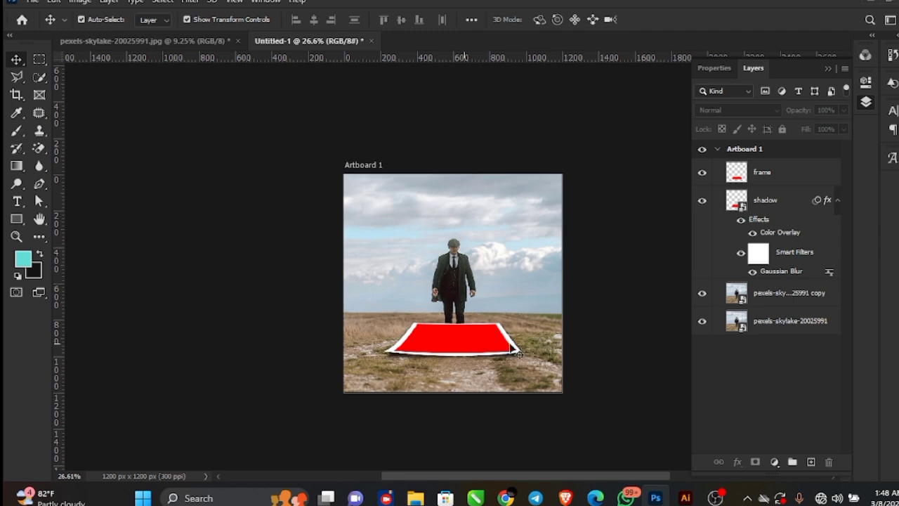
{"action": "left_click", "coordinate": [764, 321]}
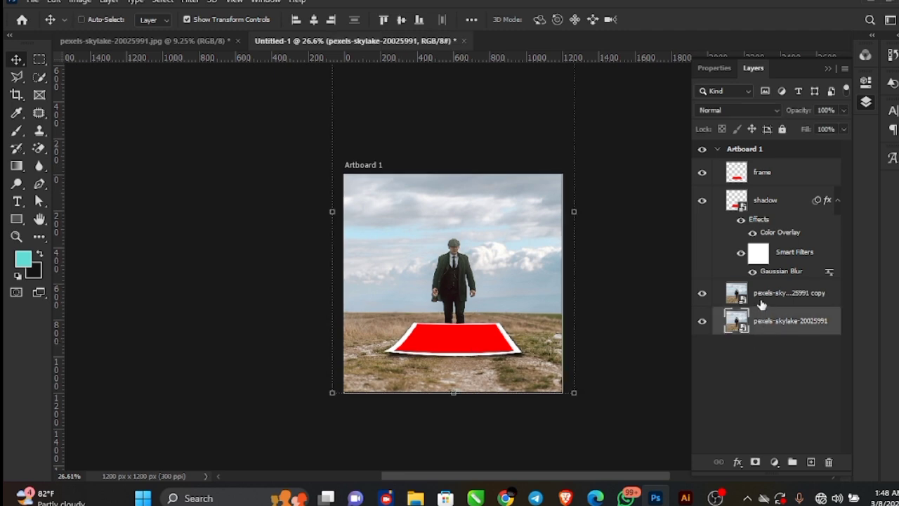
{"action": "left_click", "coordinate": [762, 304], "text": "ctrl"}
{"action": "left_click_drag", "start_coordinate": [762, 303], "coordinate": [766, 174]}
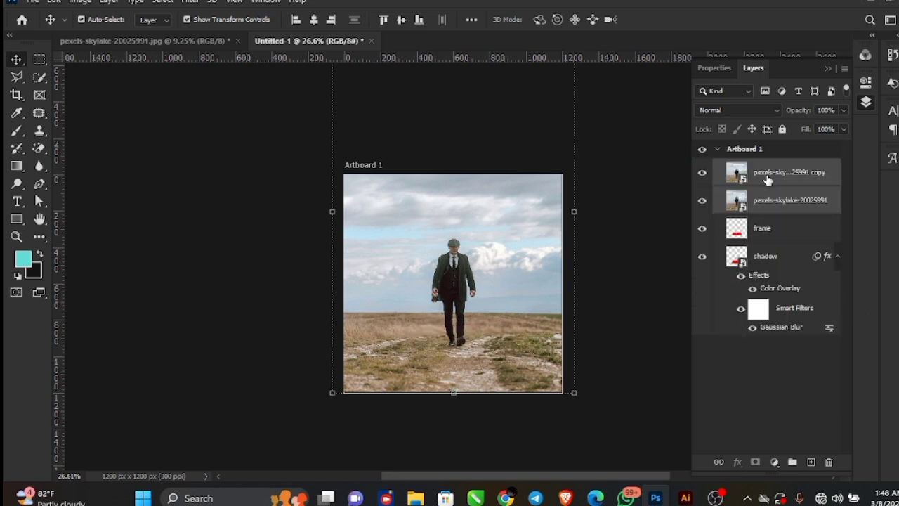
- Add a turquoise Solid Color fill layer (#7feae4) and place it beneath the shadow layer
{"action": "left_click", "coordinate": [771, 261]}
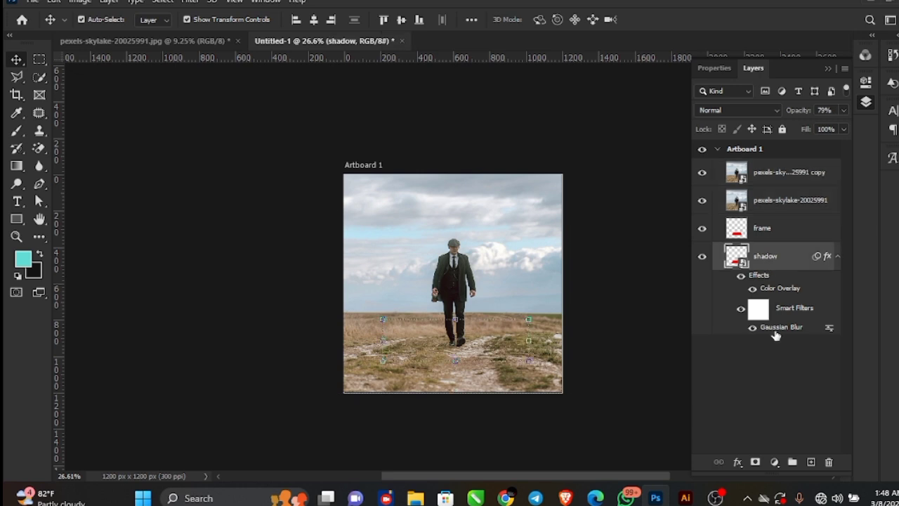
{"action": "left_click", "coordinate": [776, 465]}
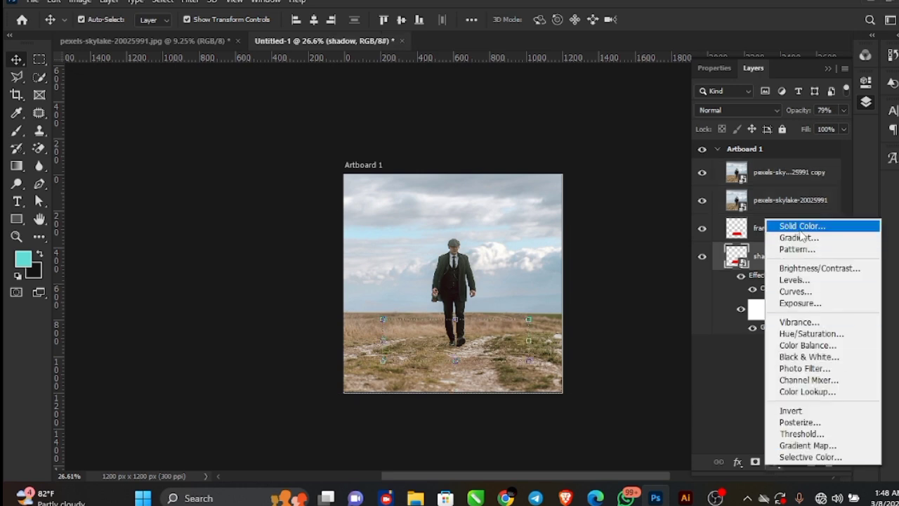
{"action": "left_click", "coordinate": [797, 226]}
{"action": "left_click_drag", "start_coordinate": [668, 267], "coordinate": [650, 261]}
{"action": "left_click", "coordinate": [859, 242]}
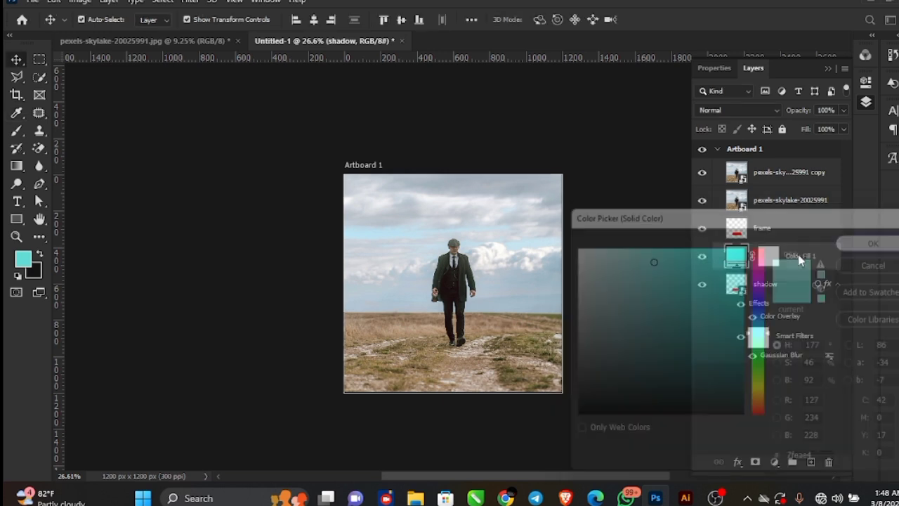
{"action": "left_click_drag", "start_coordinate": [782, 258], "coordinate": [796, 362]}
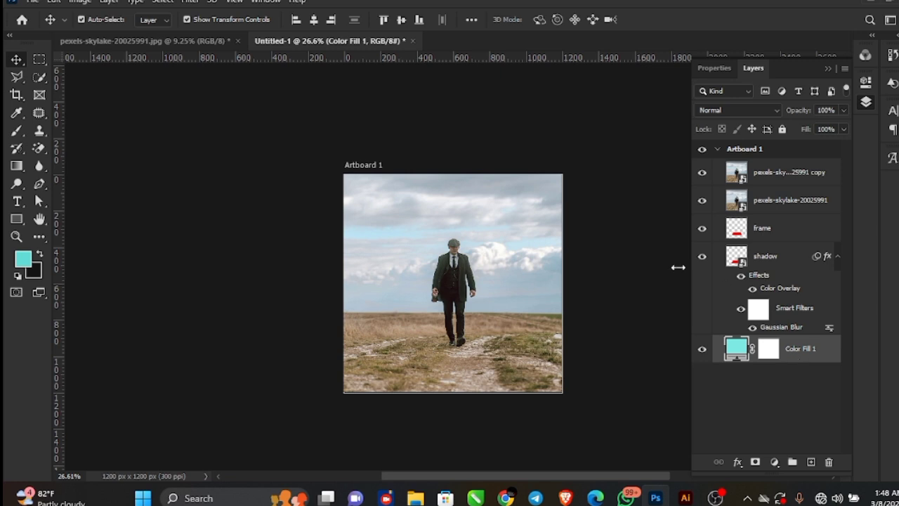
- Hide both pexels-skylake-20025991 photo layers so only the frame and shadow show over the turquoise background
{"action": "left_click", "coordinate": [702, 200]}
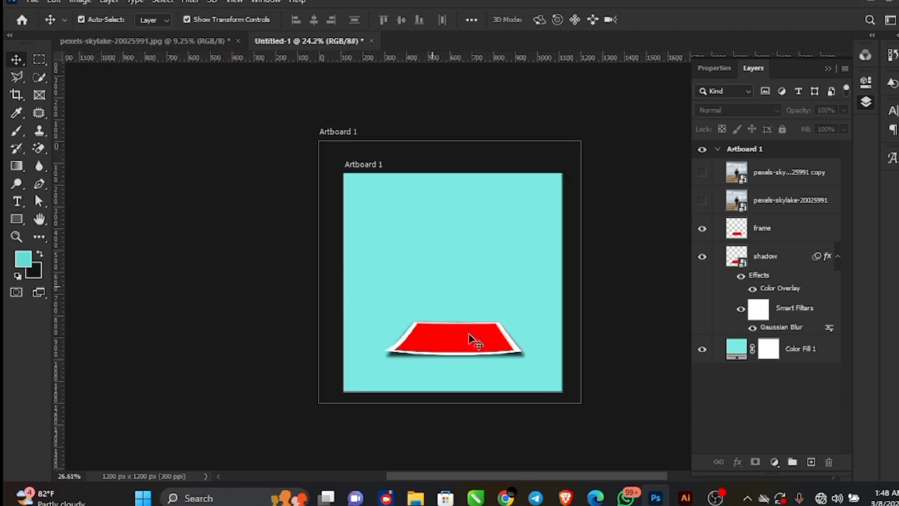
{"action": "scroll", "coordinate": [469, 333], "scroll_direction": "up", "scroll_amount": 3}
{"action": "scroll", "coordinate": [463, 360], "scroll_direction": "down", "scroll_amount": 3}
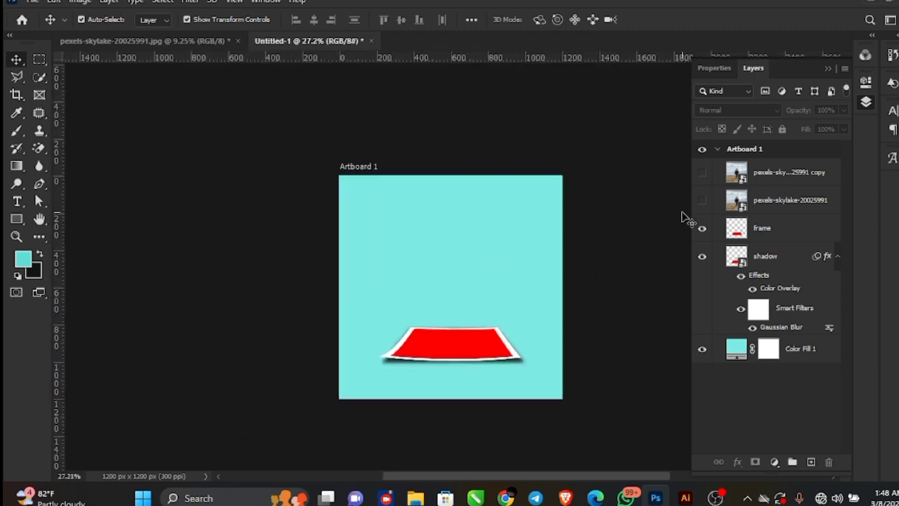
{"action": "left_click", "coordinate": [702, 202]}
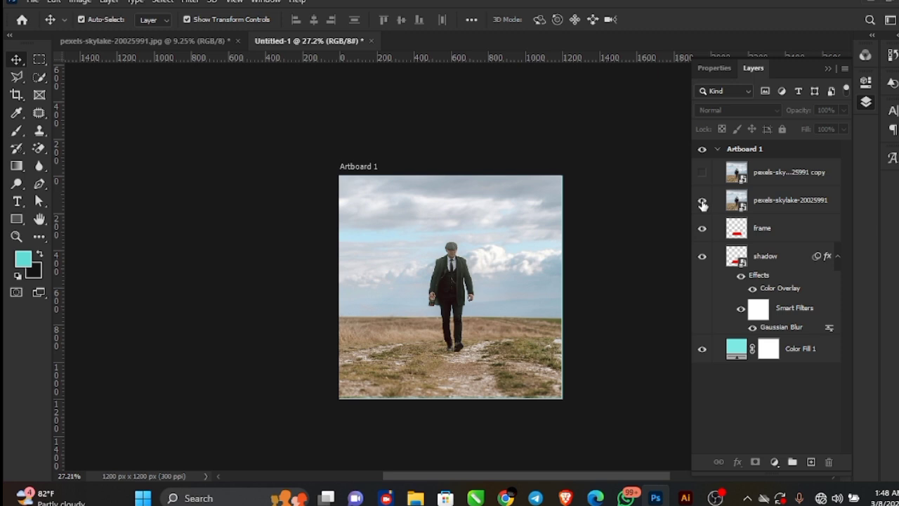
{"action": "left_click", "coordinate": [702, 202]}
{"action": "left_click", "coordinate": [702, 202]}
{"action": "left_click", "coordinate": [701, 202]}
- Select the red interior of the frame layer using the Quick Selection tool with a brush size of 70
{"action": "left_click", "coordinate": [737, 235]}
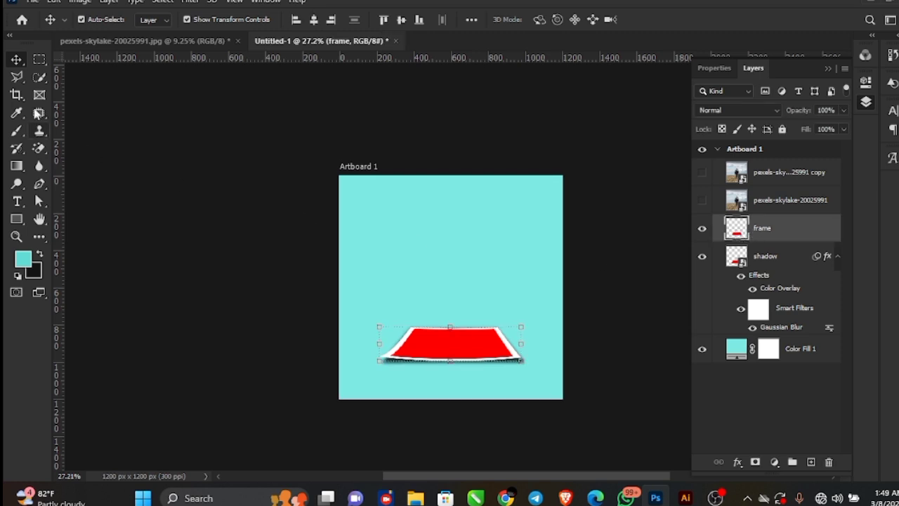
{"action": "left_click", "coordinate": [39, 79]}
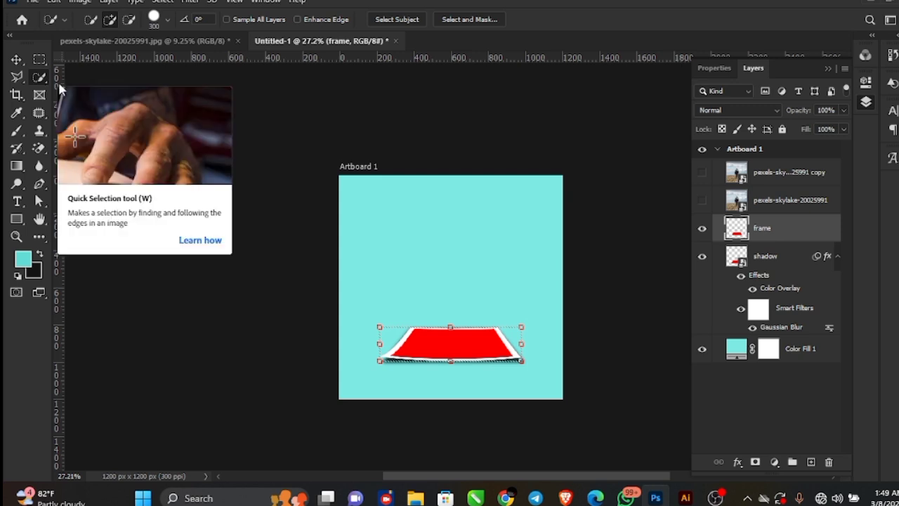
{"action": "scroll", "coordinate": [441, 359], "scroll_direction": "up", "scroll_amount": 3}
{"action": "key", "text": "bracketleft"}
{"action": "key", "text": "bracketleft"}
{"action": "key", "text": "bracketleft"}
{"action": "key", "text": "bracketleft"}
{"action": "key", "text": "bracketleft"}
{"action": "key", "text": "bracketleft"}
{"action": "key", "text": "bracketleft"}
{"action": "key", "text": "bracketleft"}
{"action": "key", "text": "bracketleft"}
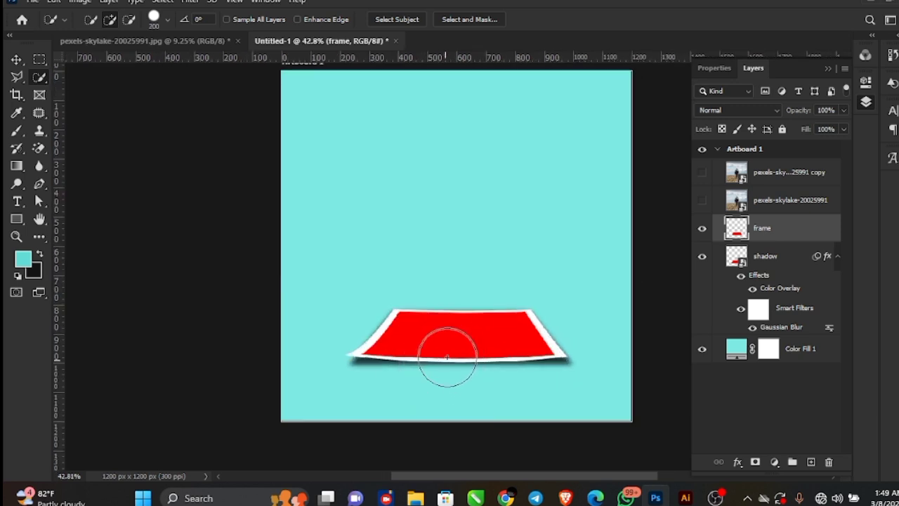
{"action": "left_click", "coordinate": [462, 342]}
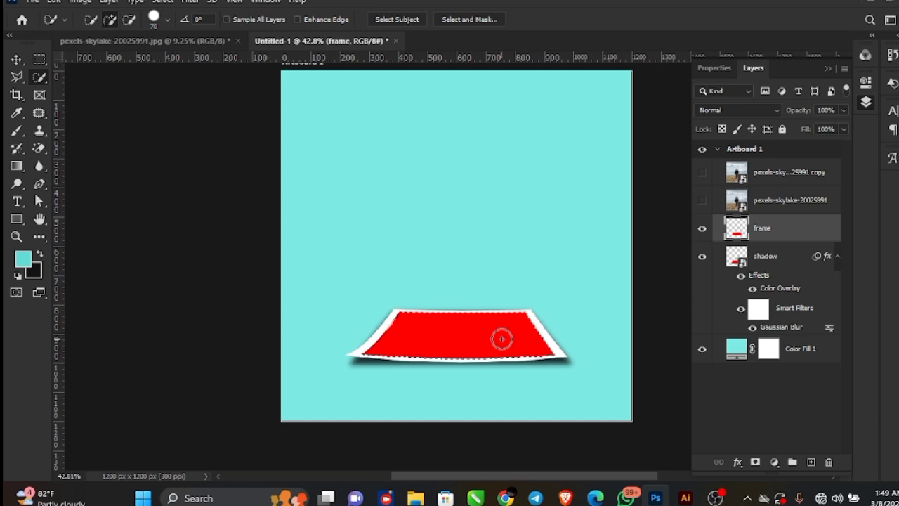
{"action": "scroll", "coordinate": [482, 336], "scroll_direction": "up", "scroll_amount": 5}
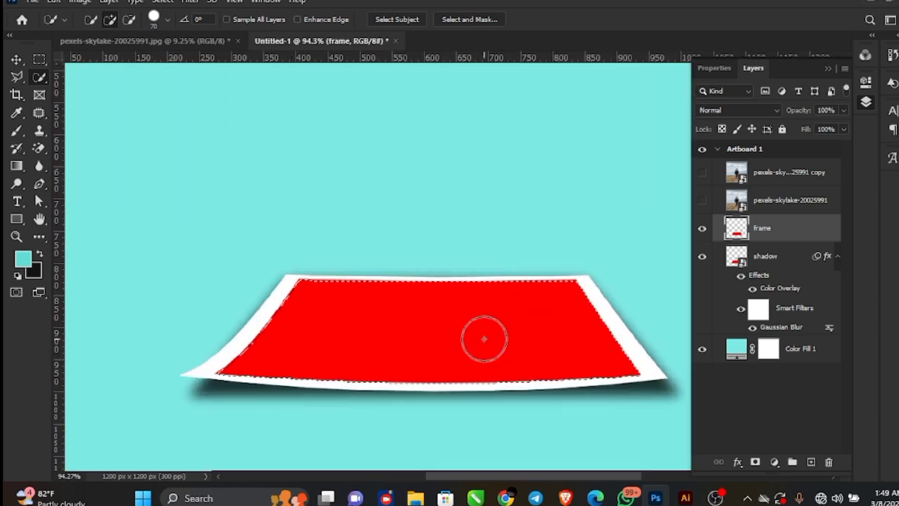
- Show the original pexels-skylake-20025991 layer and mask it to the frame interior using the active selection
{"action": "scroll", "coordinate": [484, 339], "scroll_direction": "down", "scroll_amount": 6}
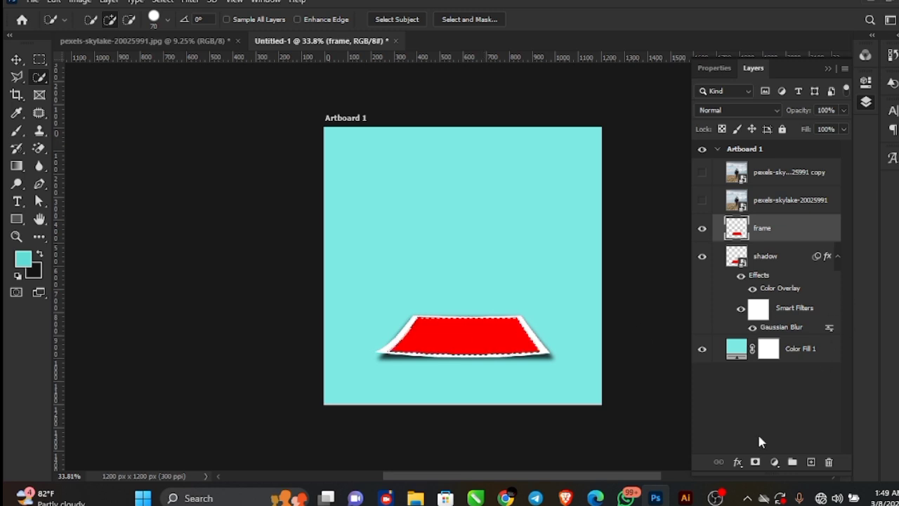
{"action": "left_click", "coordinate": [730, 207]}
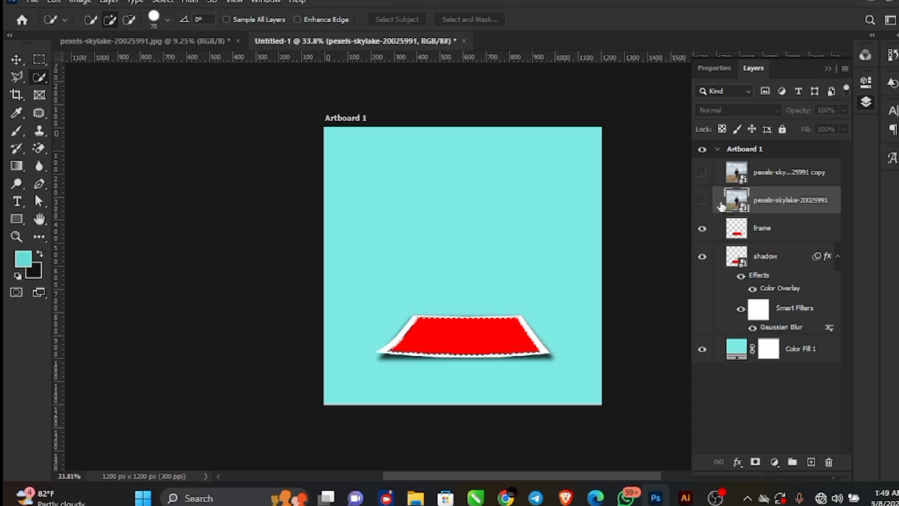
{"action": "left_click", "coordinate": [703, 201]}
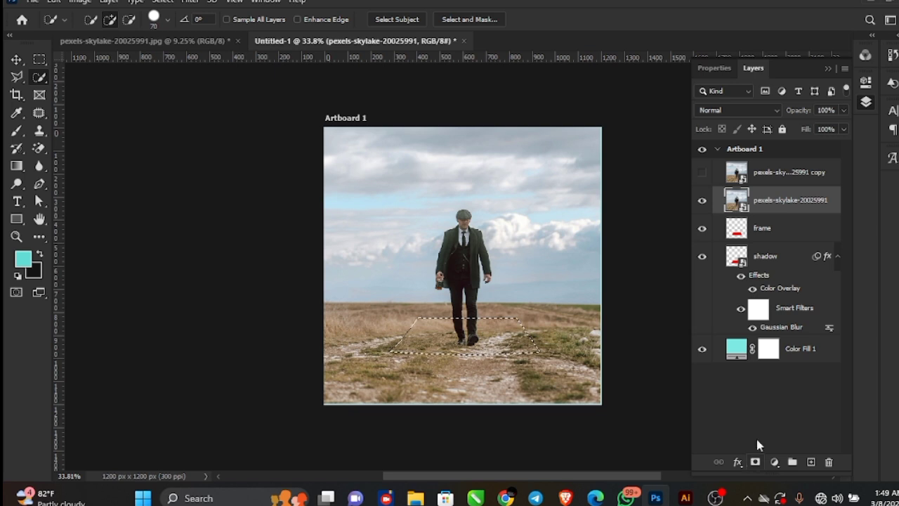
{"action": "left_click", "coordinate": [755, 462]}
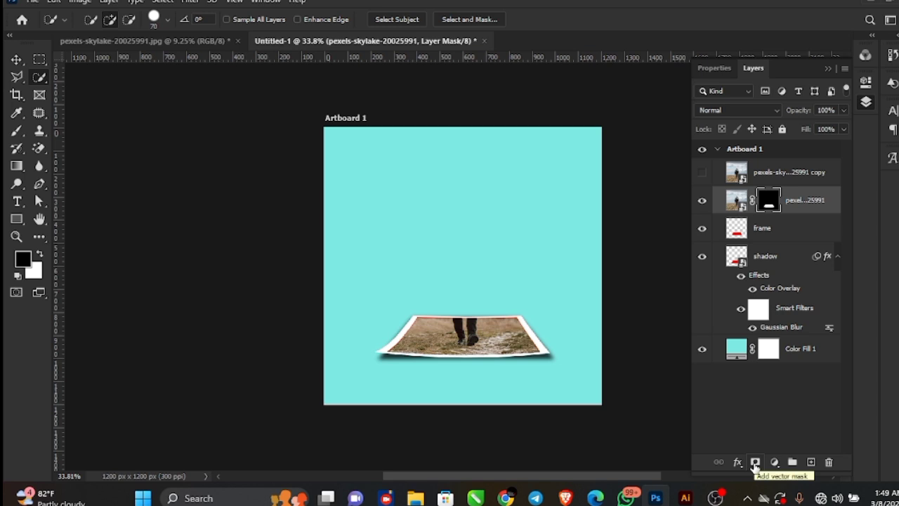
- Show the pexels-skylake-20025991 copy layer, select the walking man with Select Subject, and mask the layer to him
{"action": "left_click", "coordinate": [710, 180]}
{"action": "left_click", "coordinate": [702, 174]}
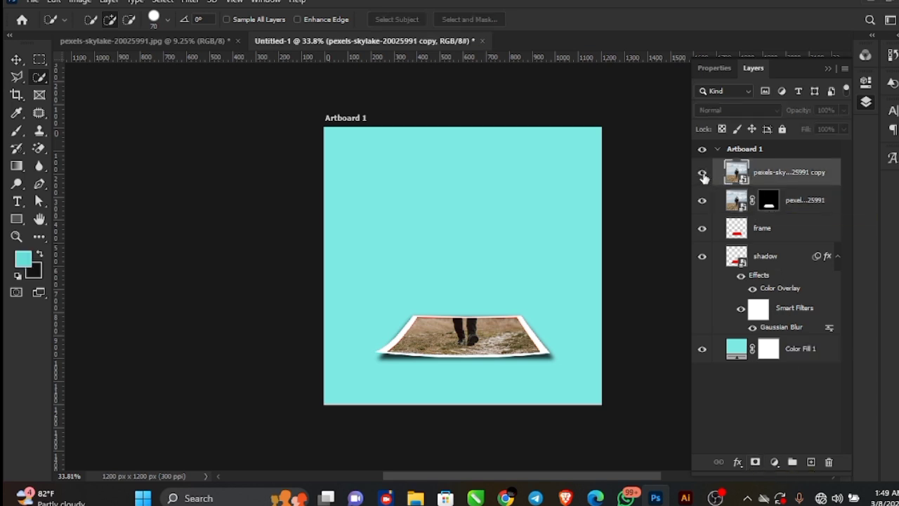
{"action": "left_click", "coordinate": [162, 3]}
{"action": "left_click", "coordinate": [174, 158]}
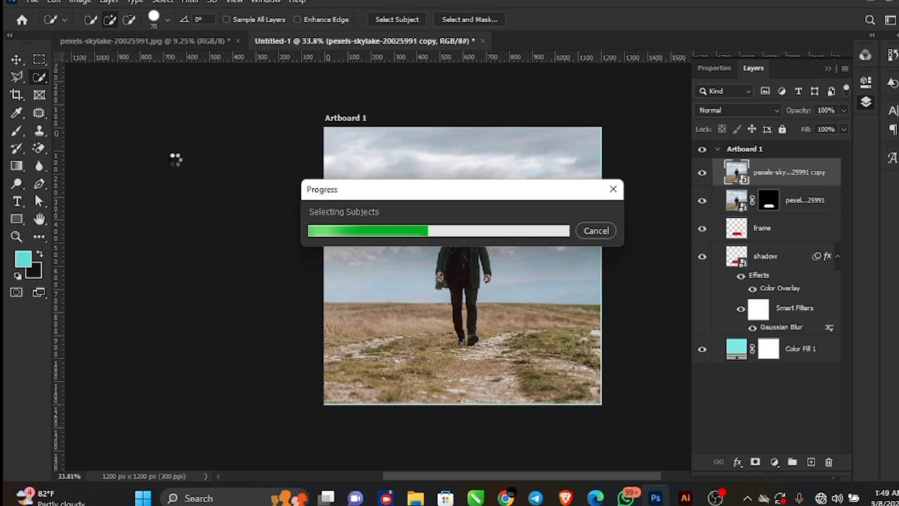
{"action": "left_click", "coordinate": [755, 462]}
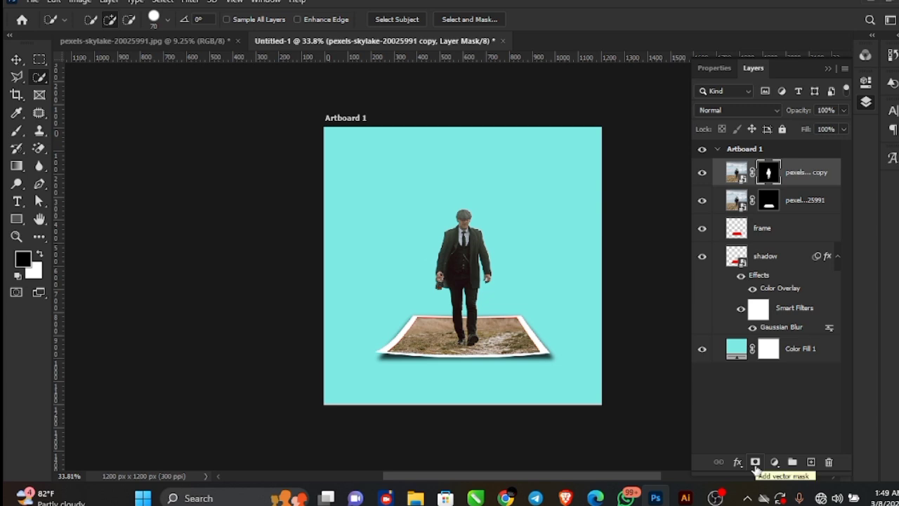
- Deselect the layers with the Move tool and inspect the composite of the man, frame and shadow at different magnifications
{"action": "left_click", "coordinate": [17, 59]}
{"action": "left_click", "coordinate": [211, 195]}
{"action": "scroll", "coordinate": [442, 270], "scroll_direction": "up", "scroll_amount": 10}
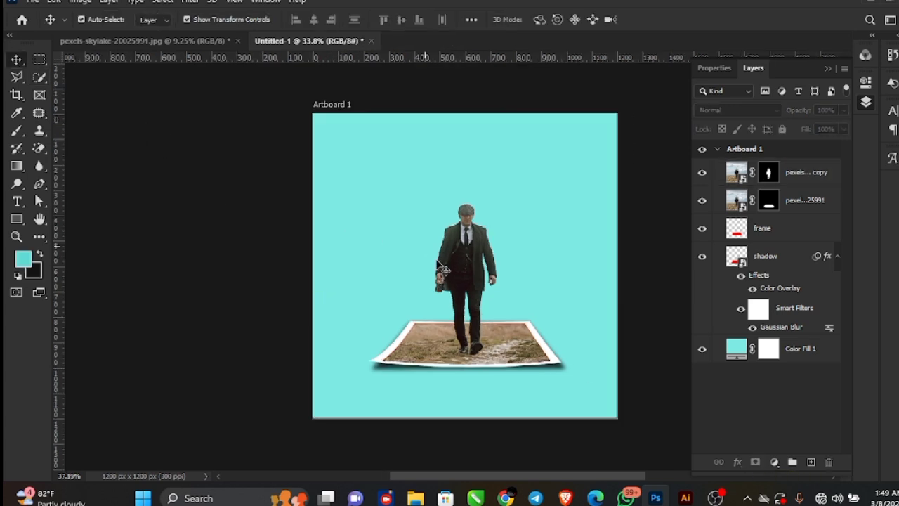
{"action": "scroll", "coordinate": [511, 283], "scroll_direction": "down", "scroll_amount": 12}
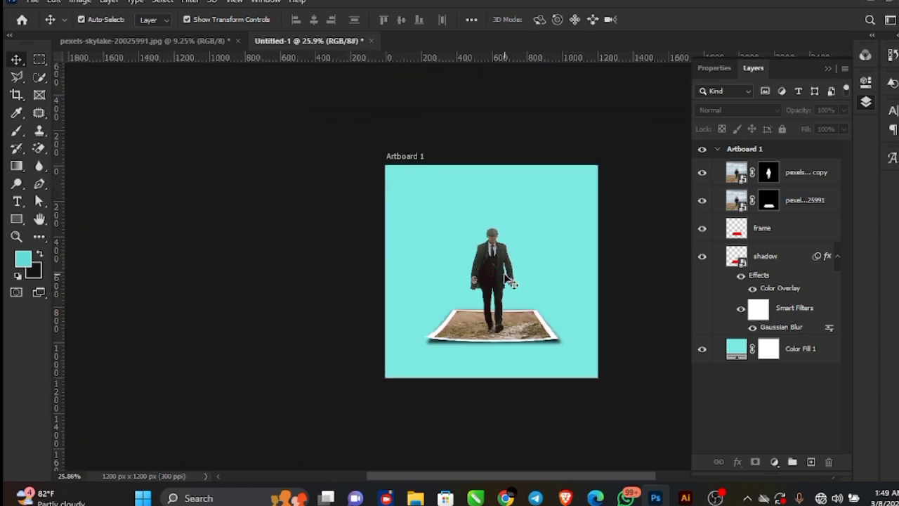
{"action": "scroll", "coordinate": [512, 283], "scroll_direction": "up", "scroll_amount": 1}
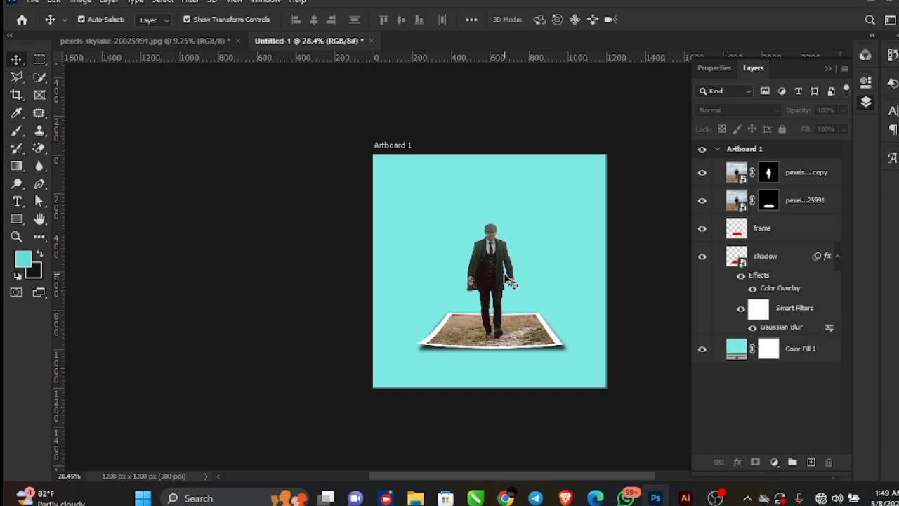
{"action": "scroll", "coordinate": [511, 283], "scroll_direction": "up", "scroll_amount": 2}
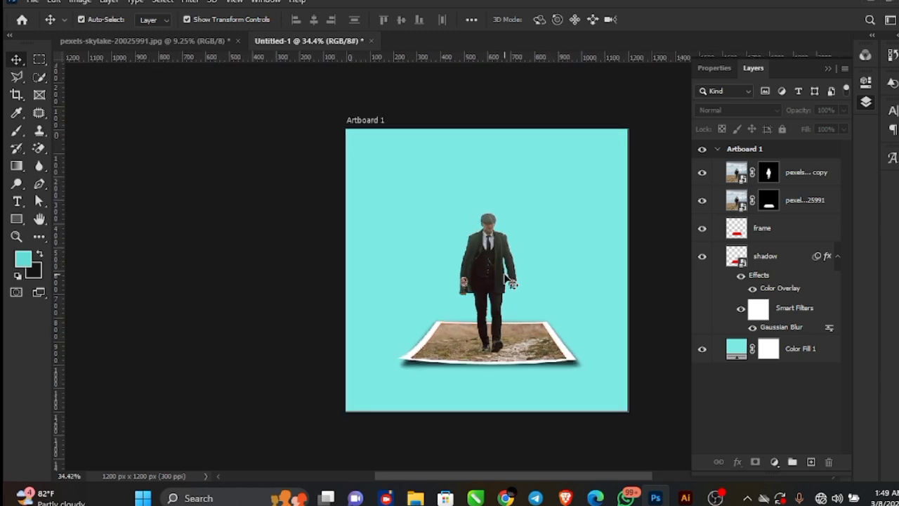